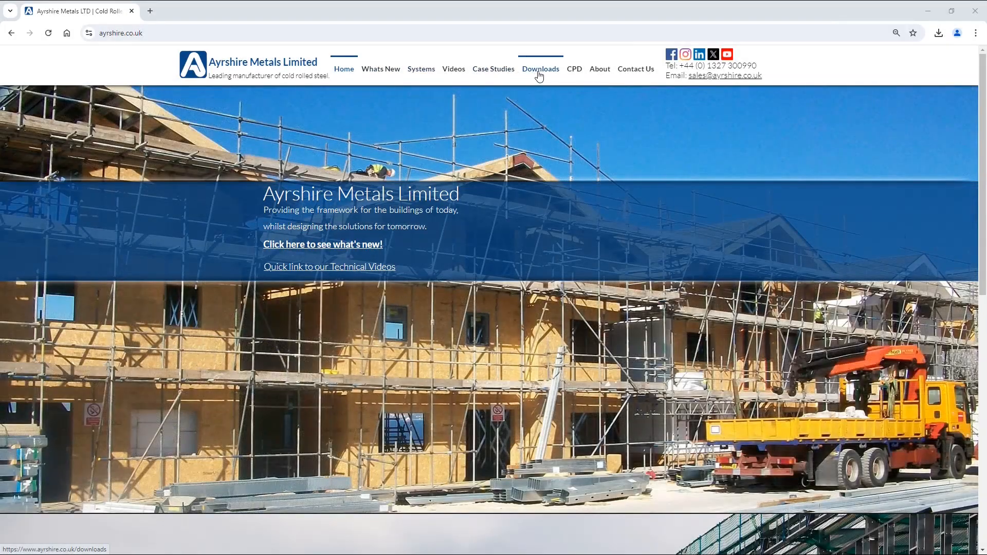
Step: Open the Downloads page of the Ayrshire Metals website
left_click(538, 72)
left_click(568, 311)
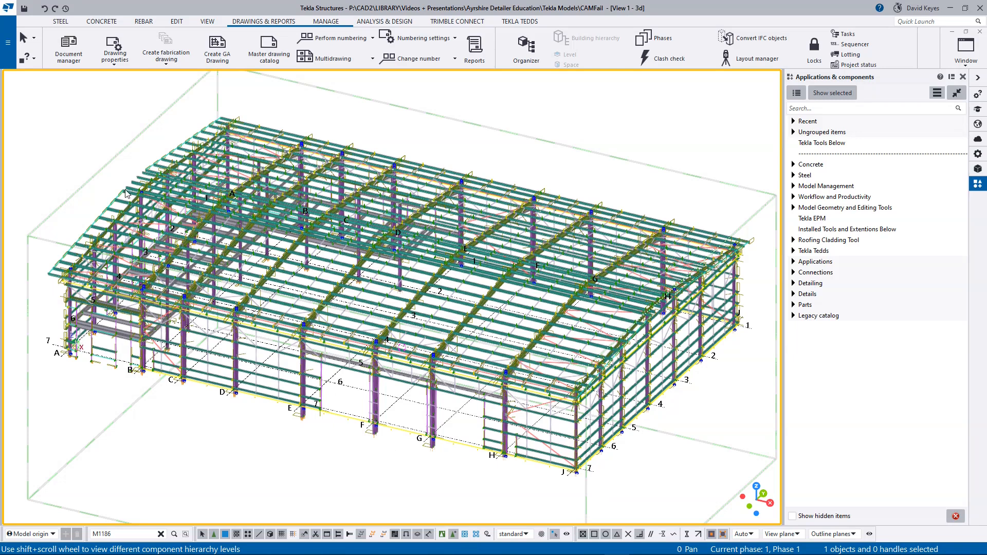
Step: Select the entire model and run the Ayrshire File transfer (92) component with the file name Output
left_click_drag(36, 93, 761, 499)
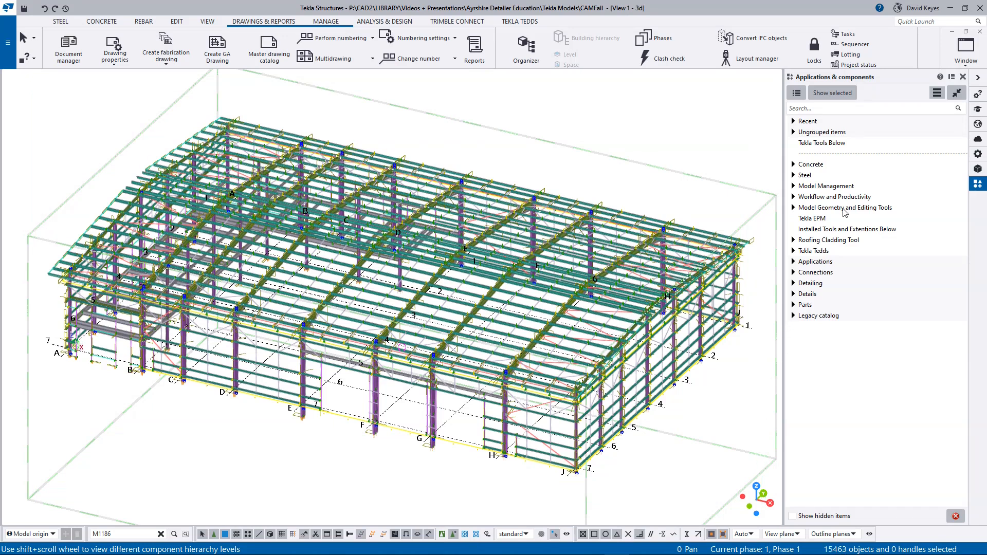
left_click(828, 109)
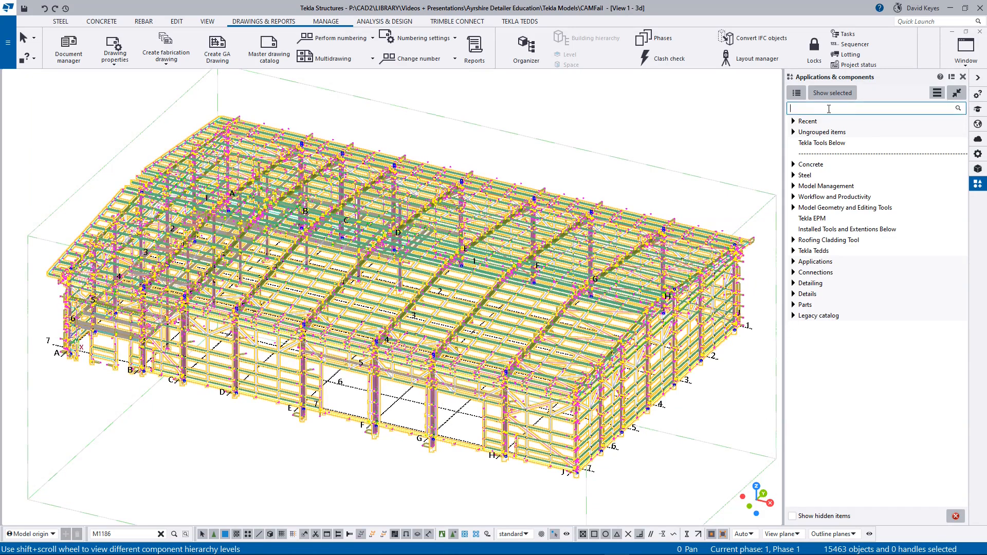
type("ayr")
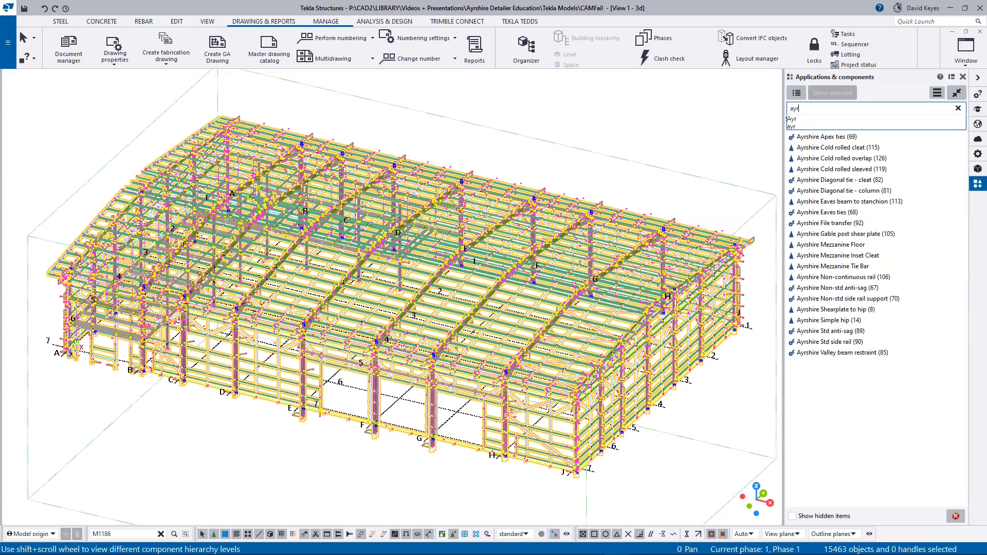
double_click(840, 224)
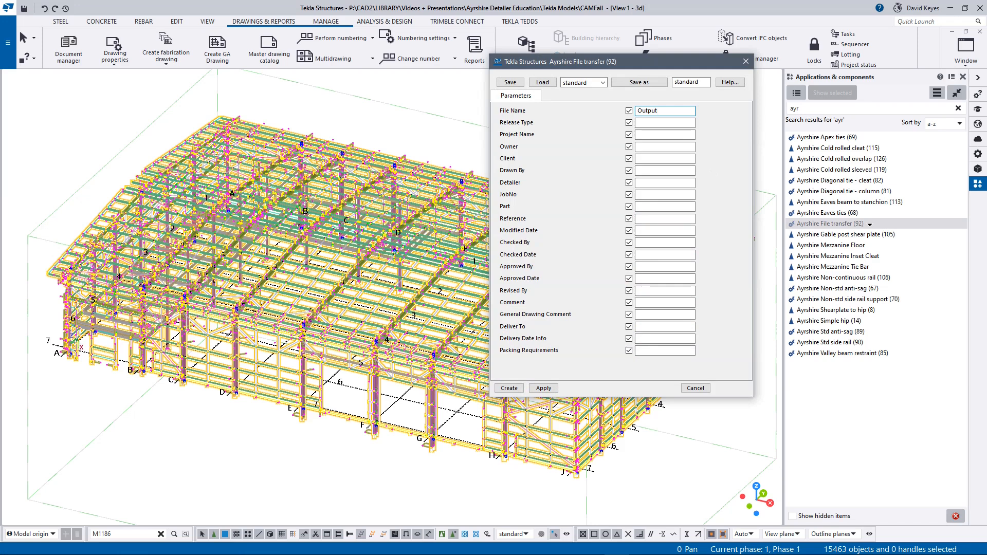
left_click(511, 389)
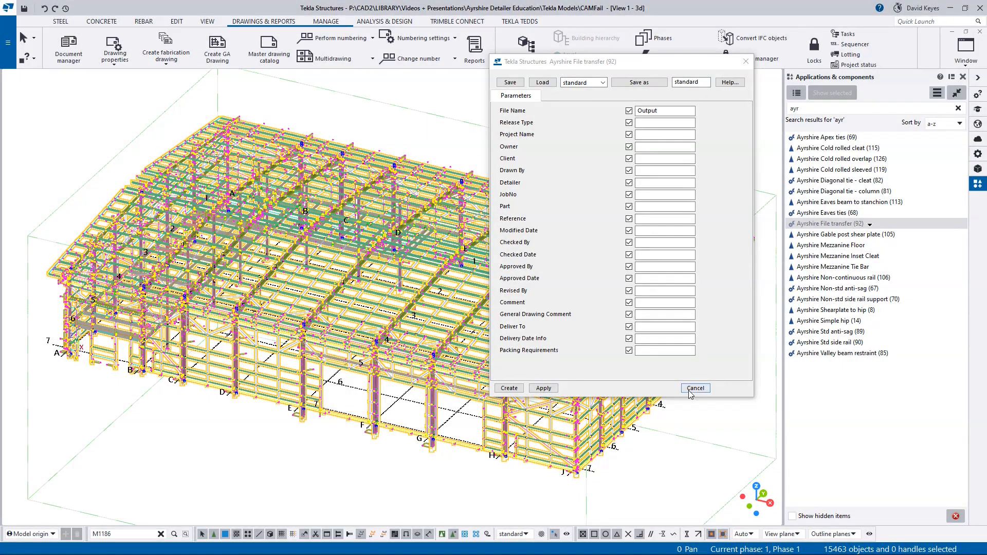
left_click(691, 389)
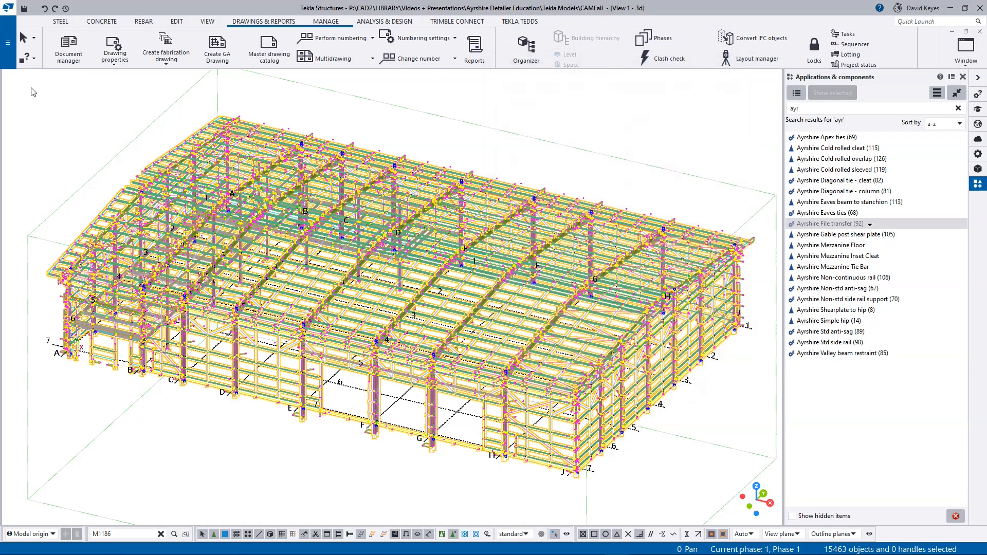
Step: Open the model folder, sort its files by date modified with the newest first, and open Output.d3 in Ayrsuite
left_click(10, 59)
left_click(77, 148)
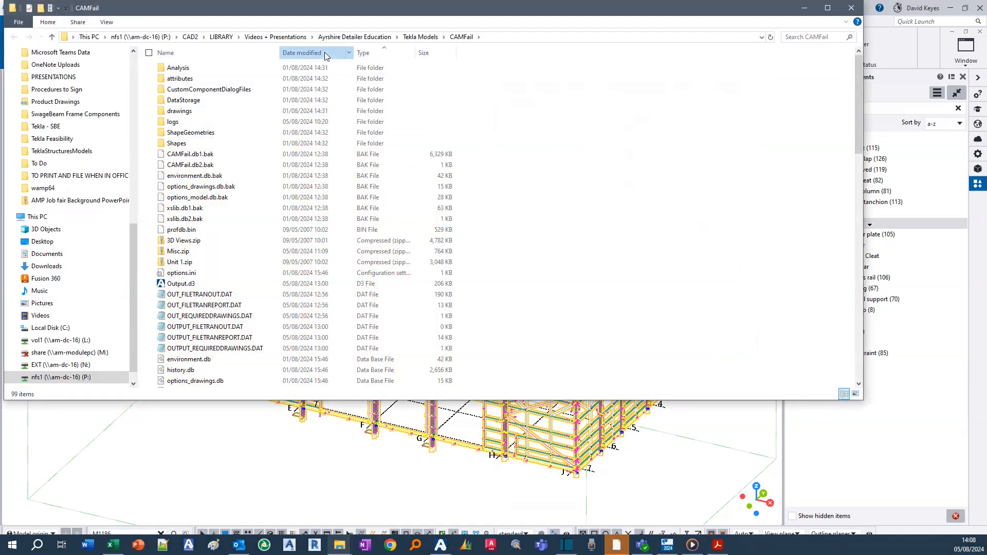
left_click(325, 54)
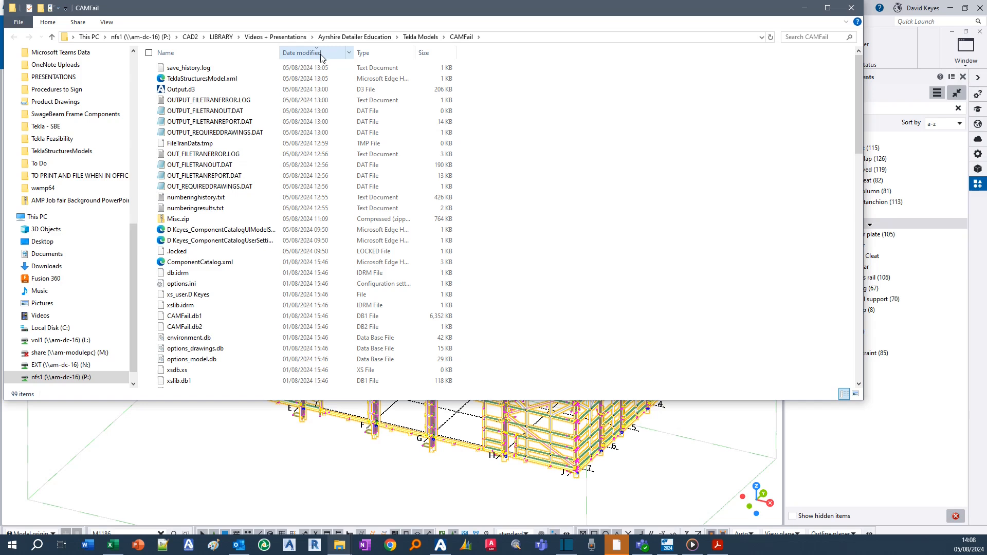
double_click(184, 93)
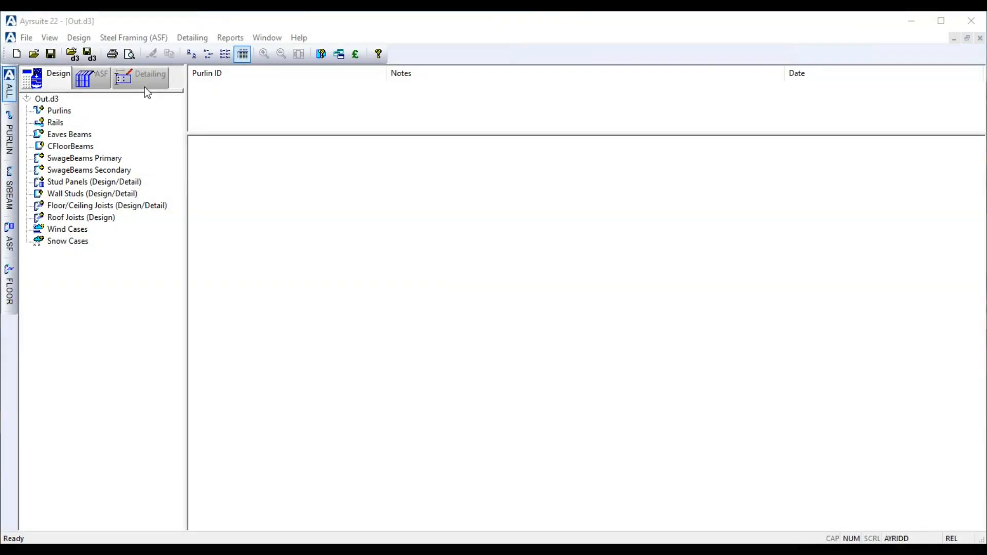
Step: Switch to the detailing data and view the drawing of Vertical Strut VS2 bracing CR1180
left_click(143, 80)
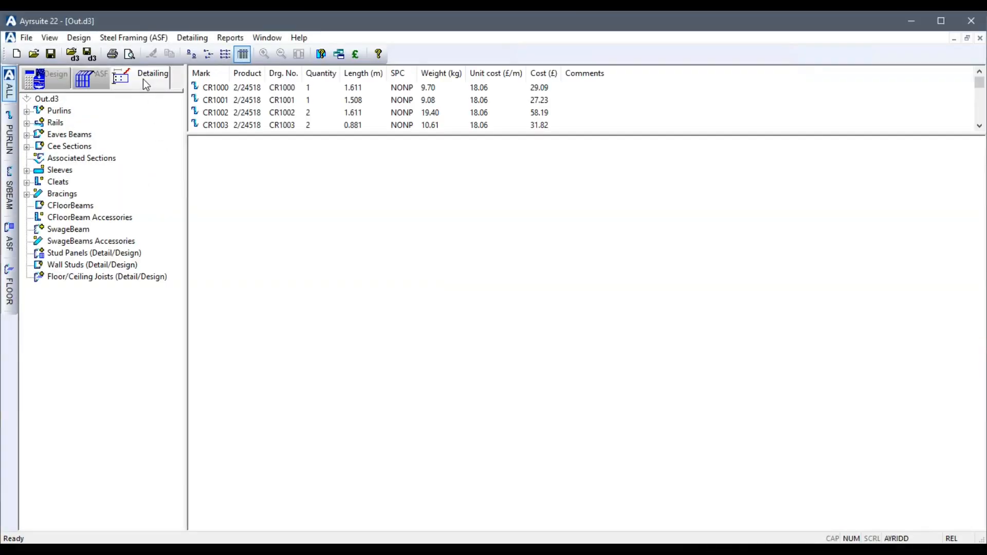
left_click(27, 195)
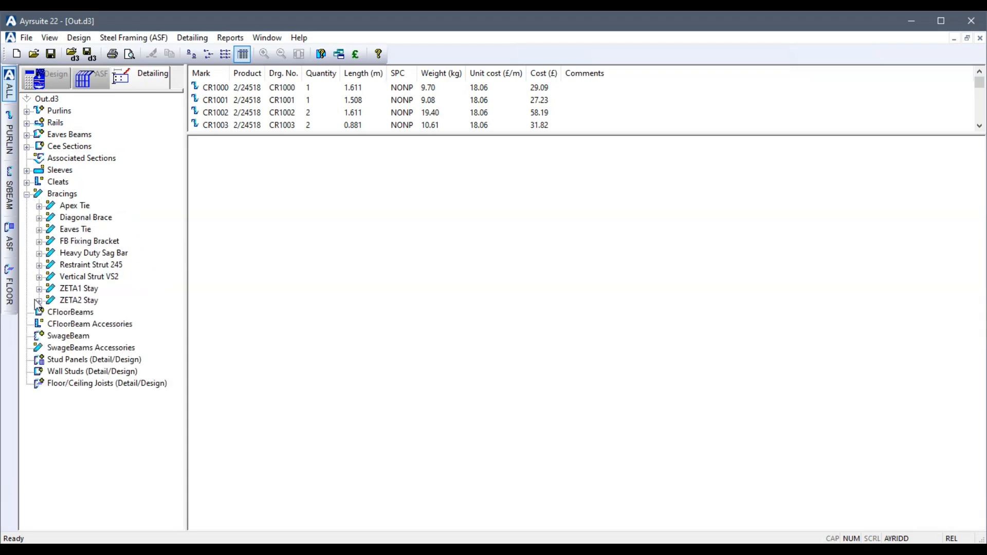
left_click(40, 277)
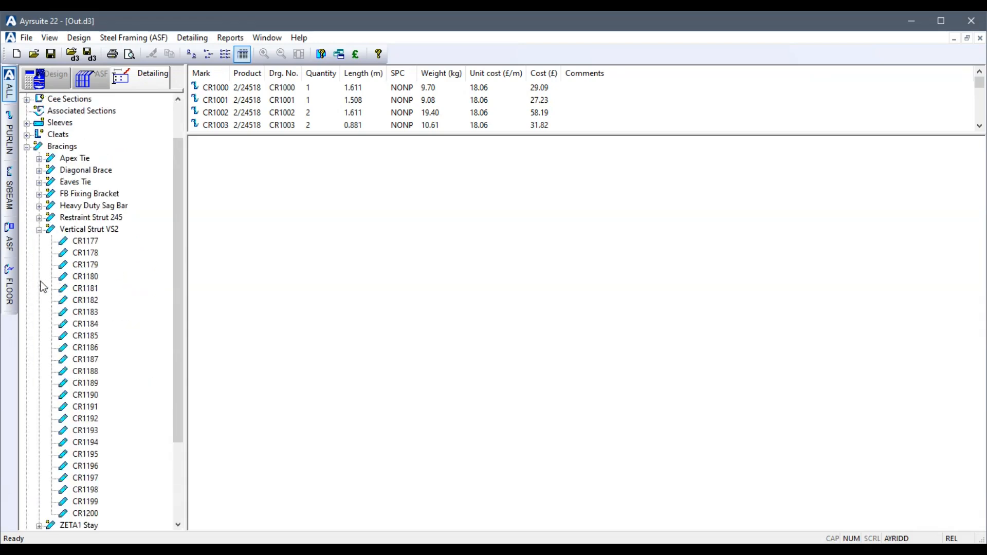
left_click(85, 277)
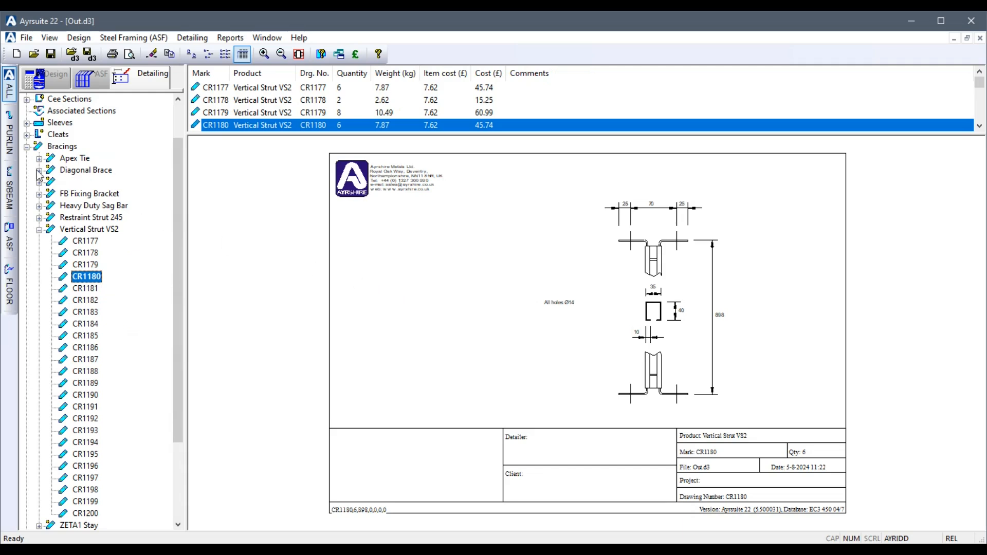
Step: View the drawing of cleat CR1167 in the Cleat B ZETA1 125 group
left_click(27, 135)
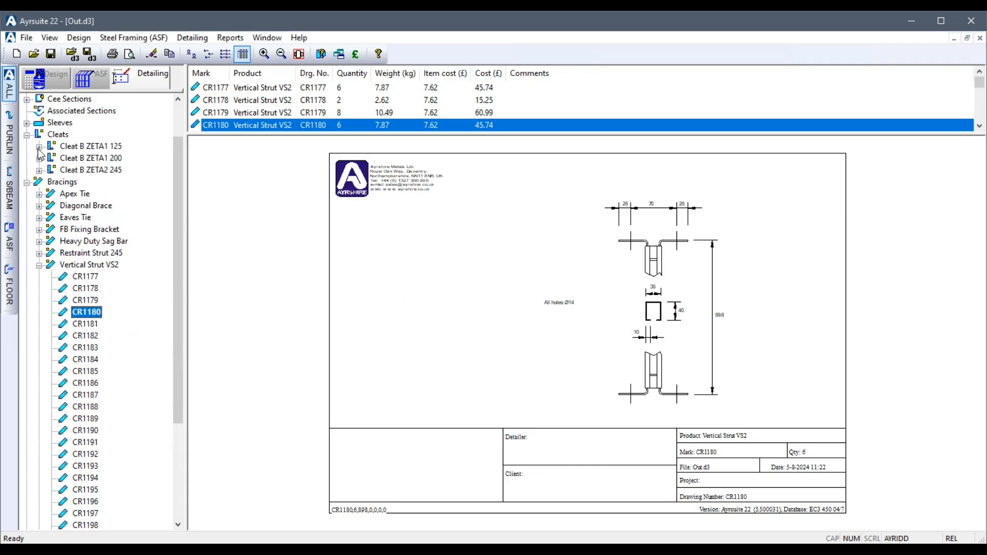
left_click(39, 146)
left_click(81, 160)
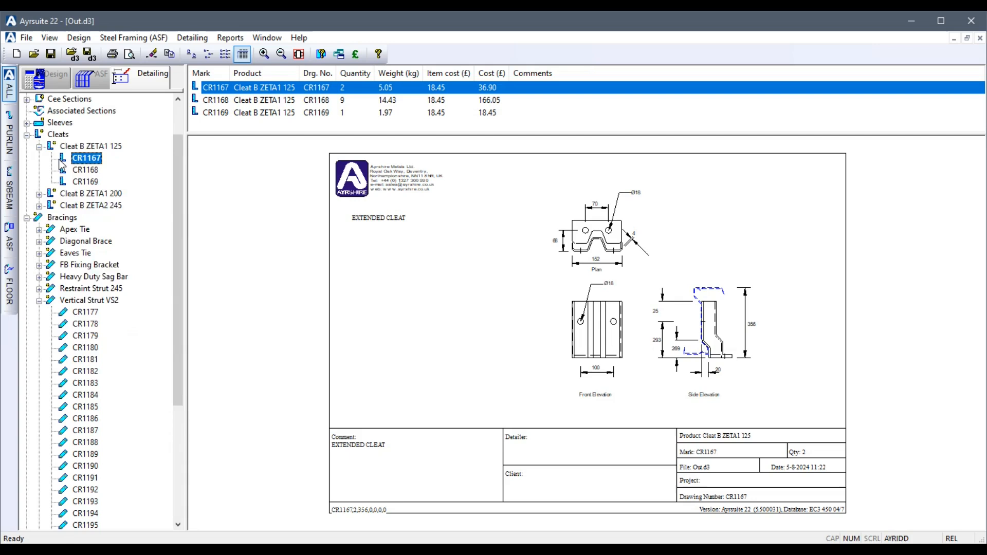
Step: Expand the purlin and rail groups and view the drawing of 1/20015 rail CR1077
scroll(64, 165, "up", 2)
left_click(27, 111)
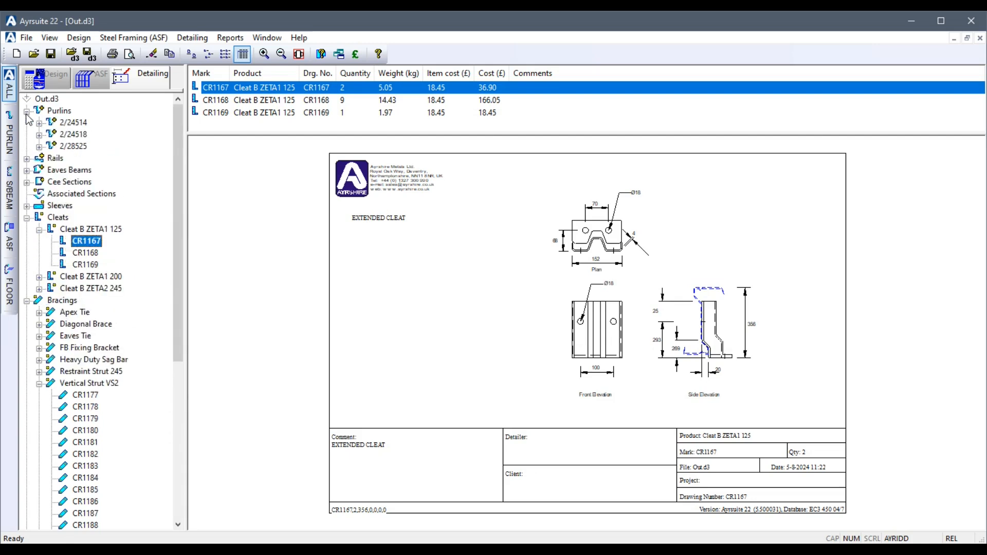
left_click(26, 159)
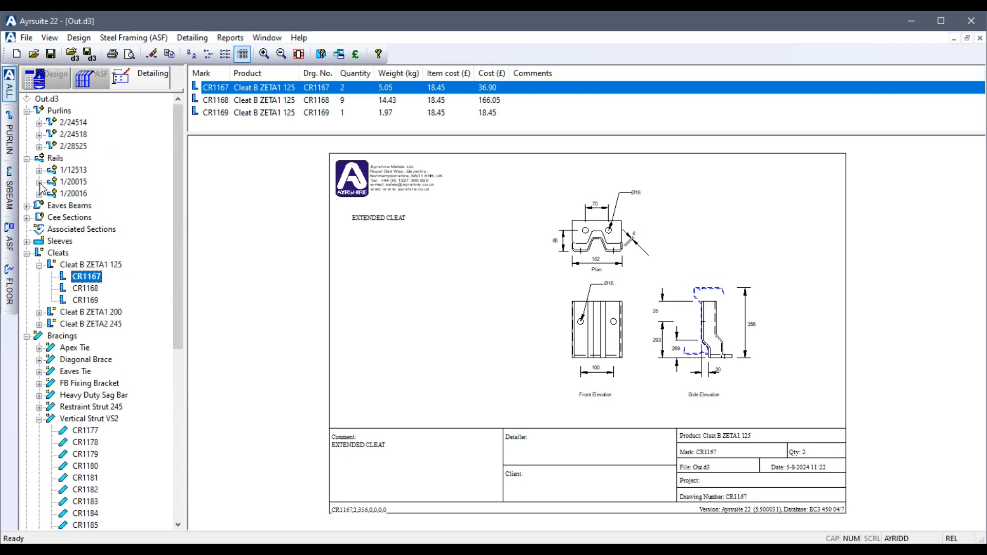
left_click(39, 182)
left_click(88, 112)
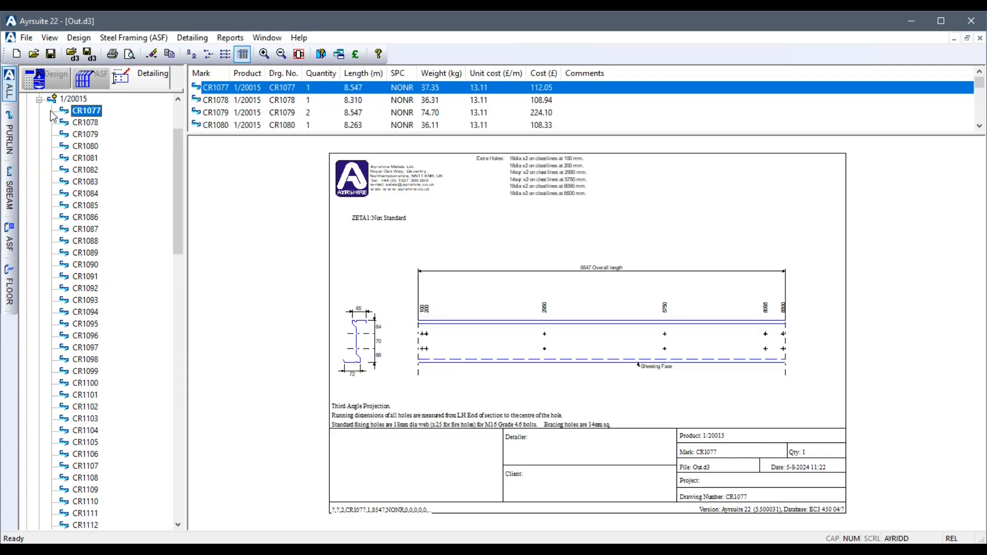
Step: Collapse the expanded purlin, rail, cleat and bracing groups in the product tree
left_click(39, 100)
scroll(44, 110, "up", 3)
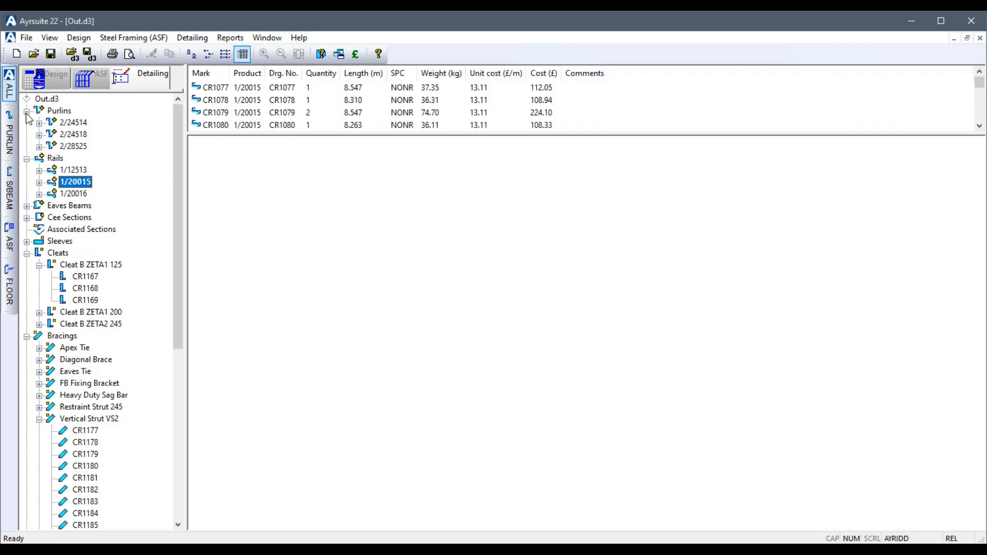
left_click(27, 110)
left_click(27, 122)
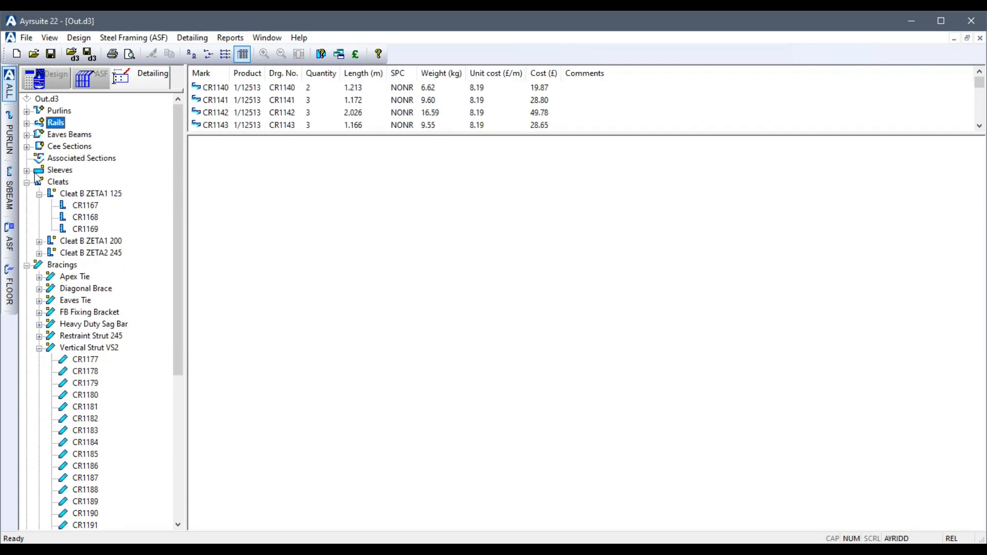
left_click(27, 181)
left_click(26, 194)
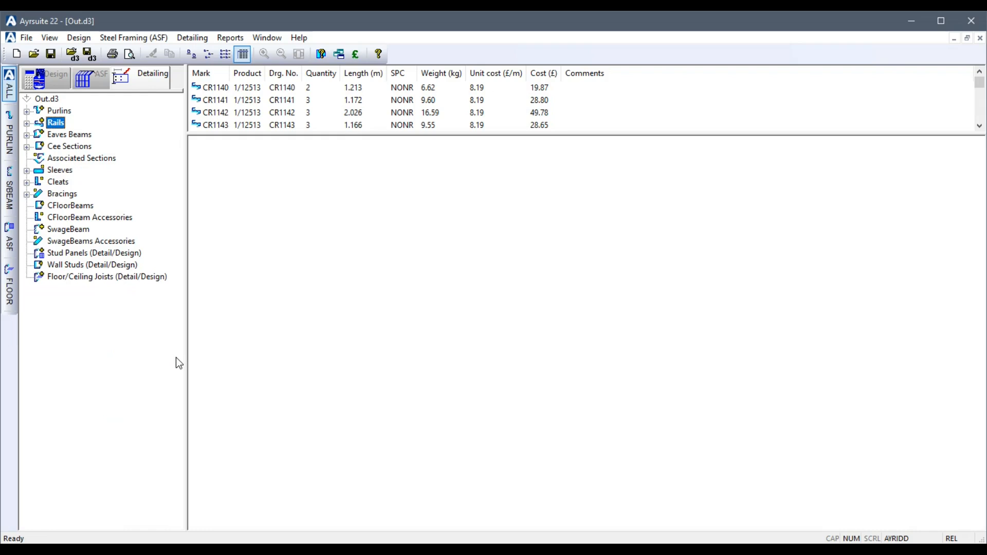
Step: Preview the detailing report for all products with Subtotals Only - Split and look through its product totals pages
left_click(230, 39)
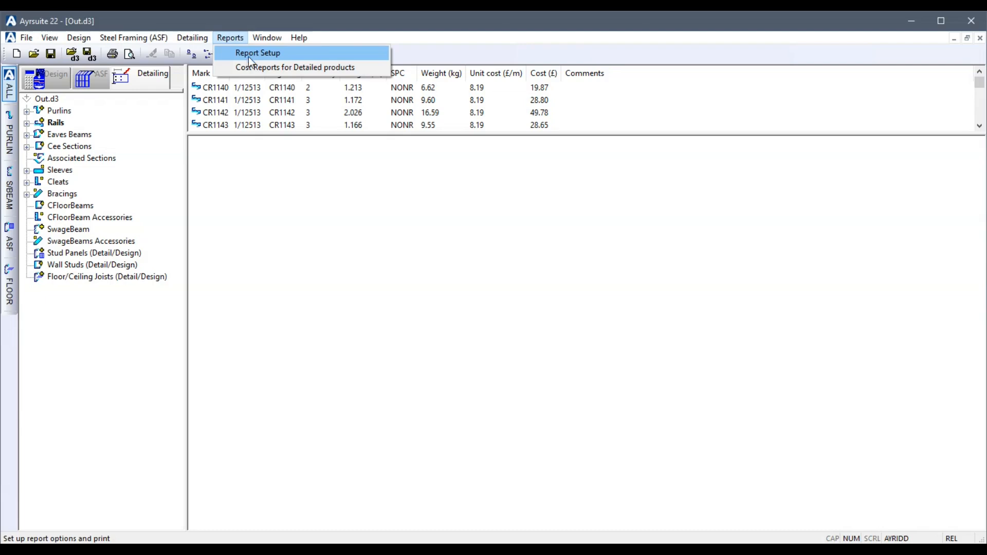
left_click(251, 53)
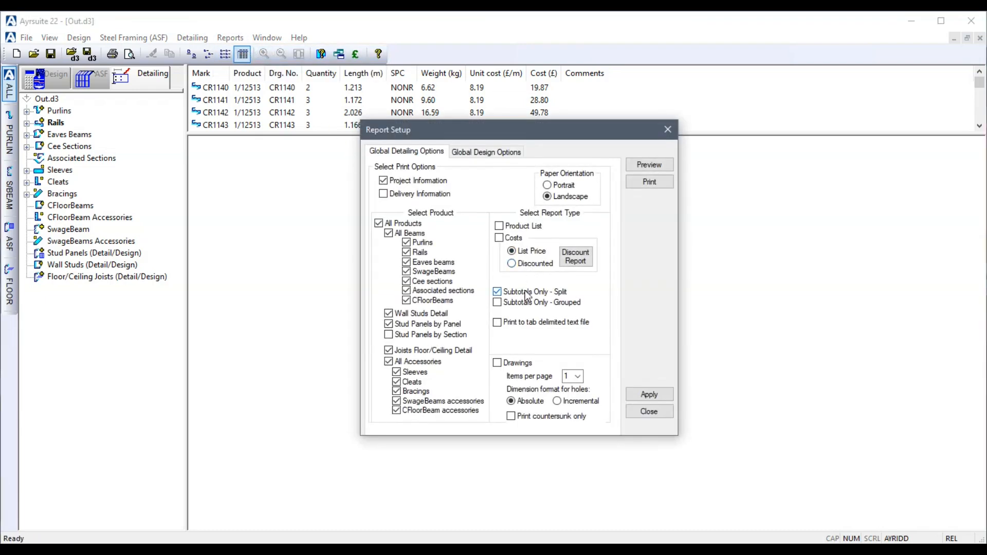
left_click(659, 168)
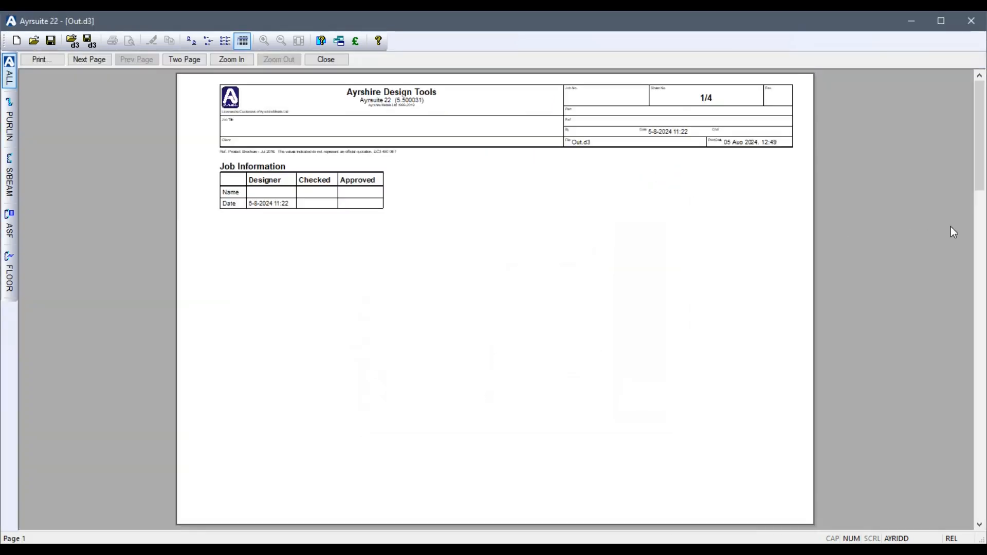
left_click(979, 218)
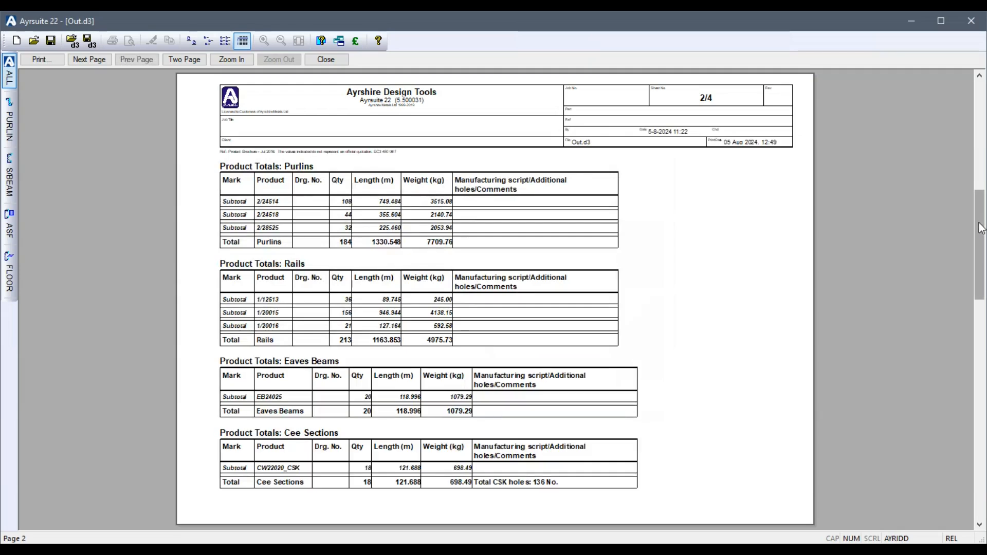
left_click(980, 341)
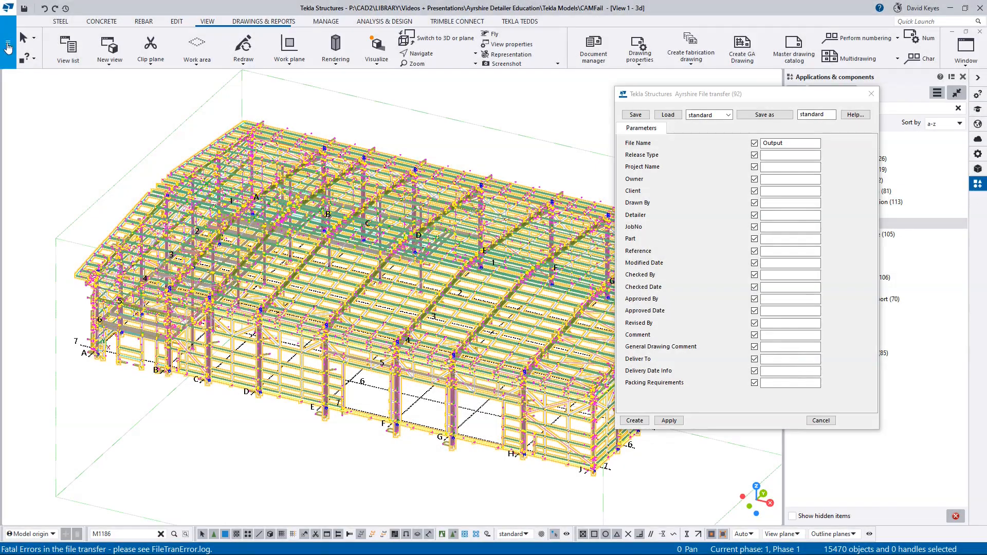
Step: Open the Tekla model folder and open the OUTPUT_FILETRANERROR.LOG file from it
left_click(8, 9)
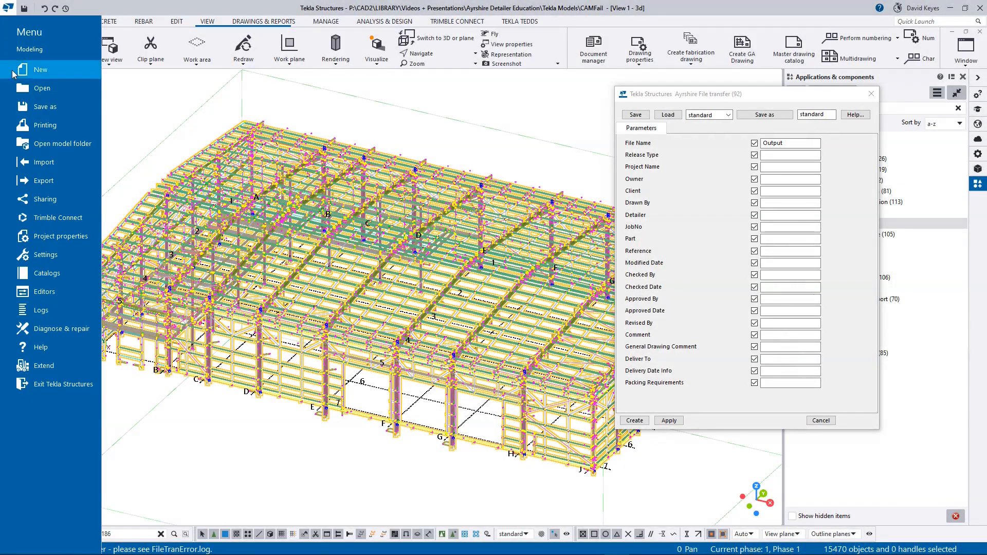
left_click(63, 144)
left_click(250, 109)
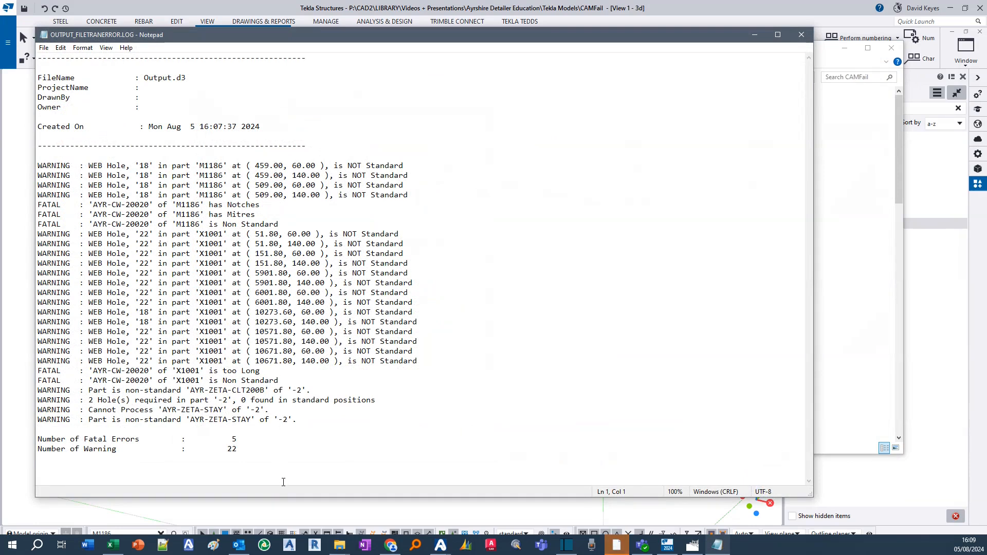
Step: Copy the part mark M1186 from the fatal notches error in the file transfer log
left_click(183, 235)
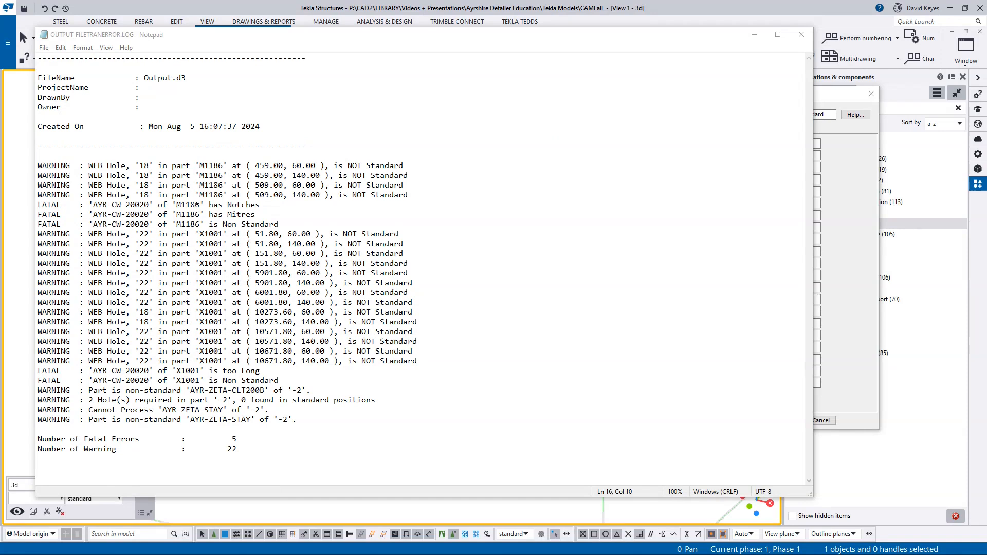
left_click_drag(200, 205, 184, 206)
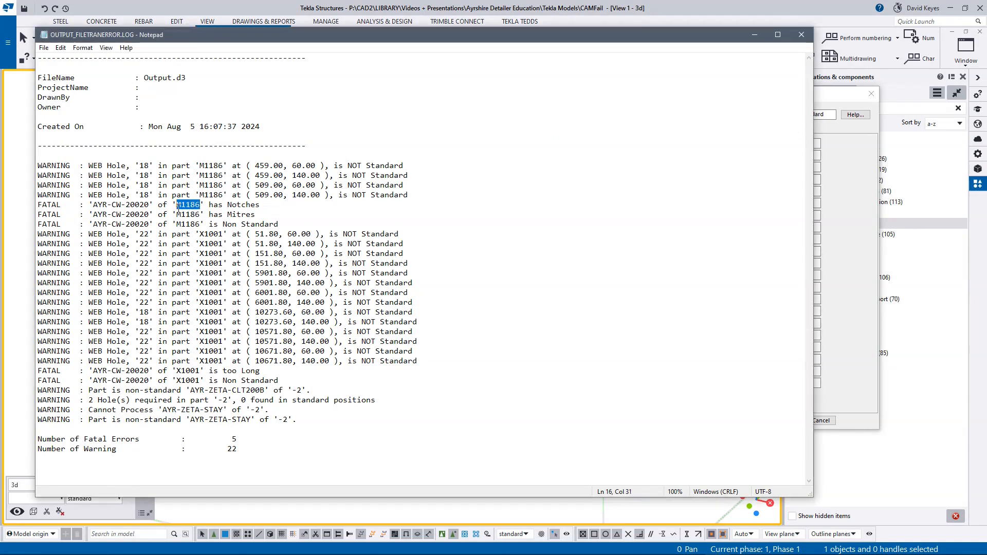
right_click(183, 206)
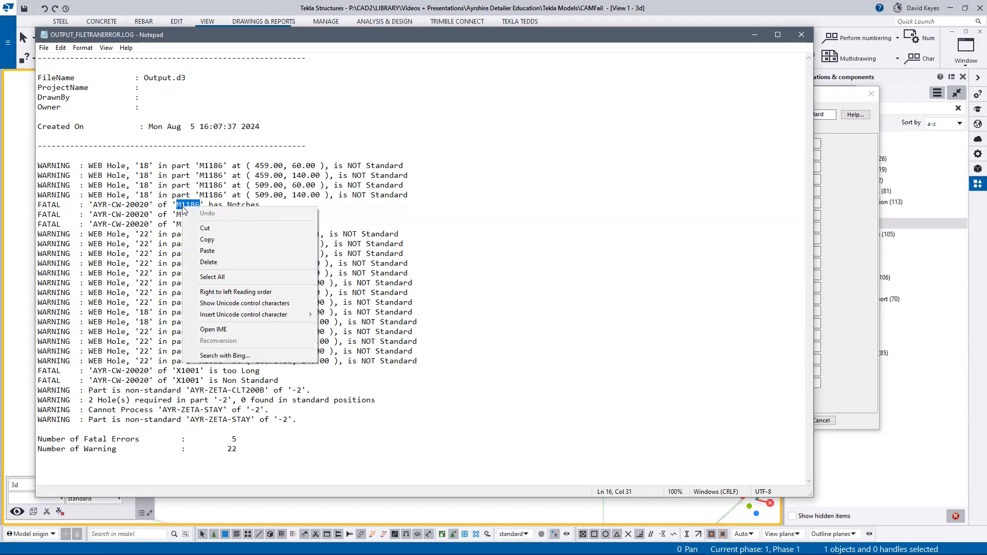
left_click(207, 240)
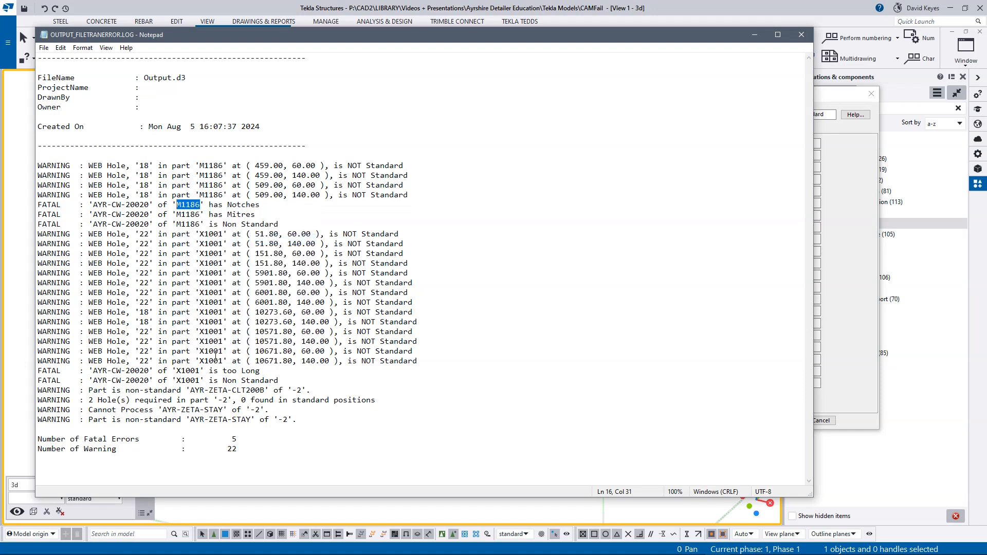
Step: Switch to the Tekla model, search it for the copied part mark M1186, and get a close view of that part
left_click(179, 513)
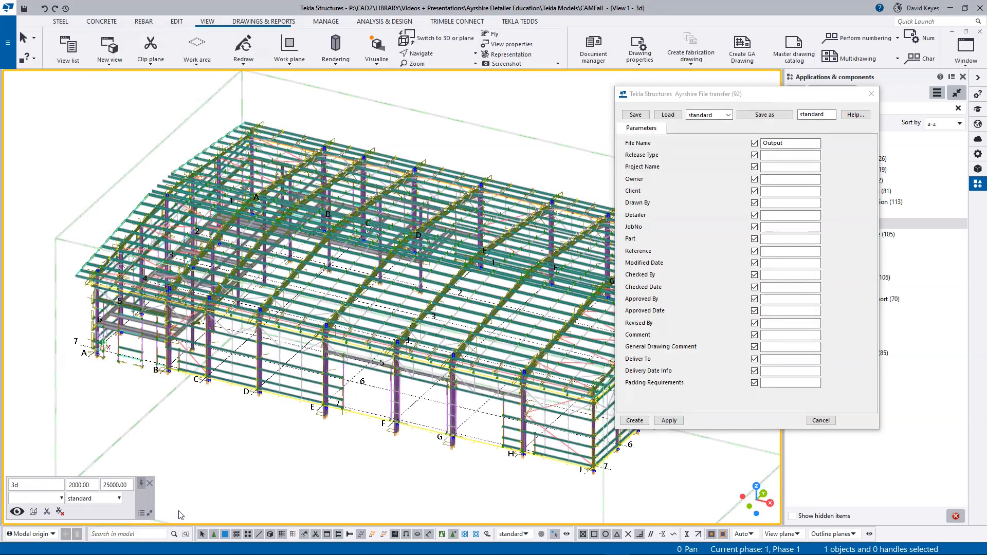
left_click(140, 534)
right_click(118, 537)
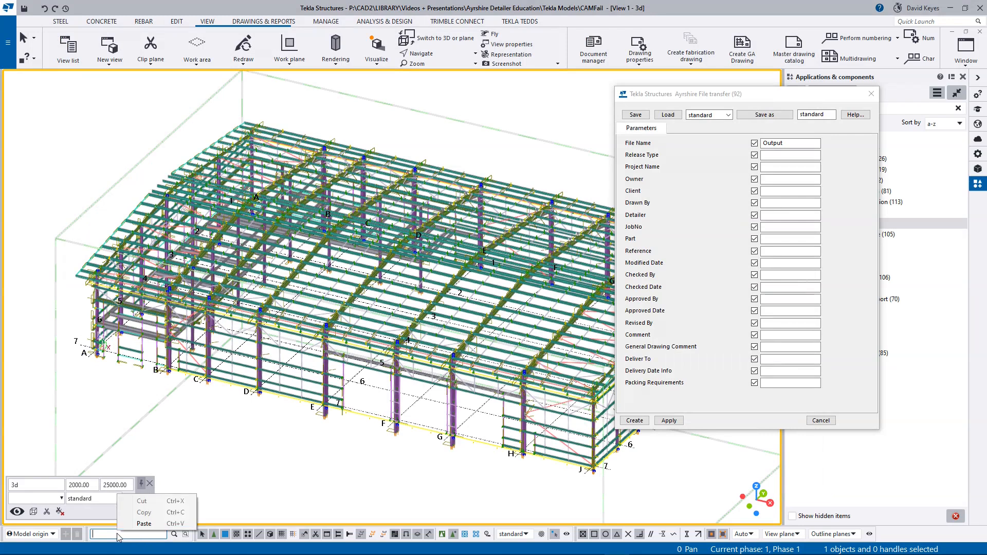
left_click(137, 525)
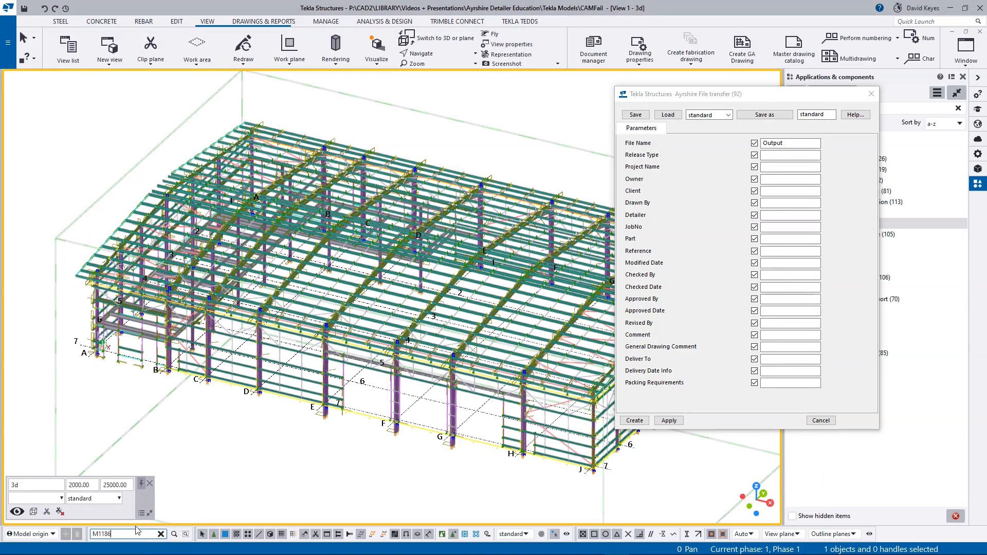
left_click(173, 534)
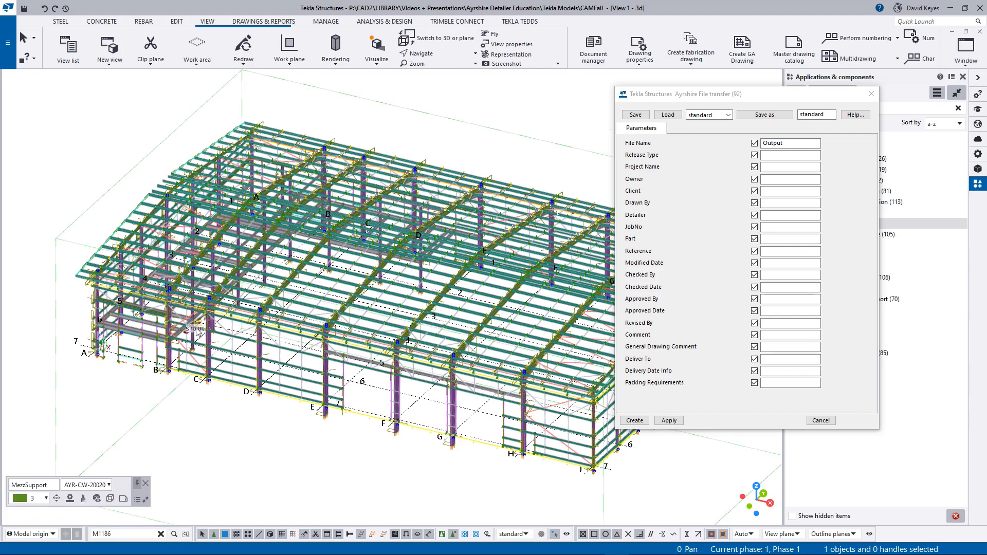
scroll(197, 331, "up", 2)
scroll(201, 331, "up", 5)
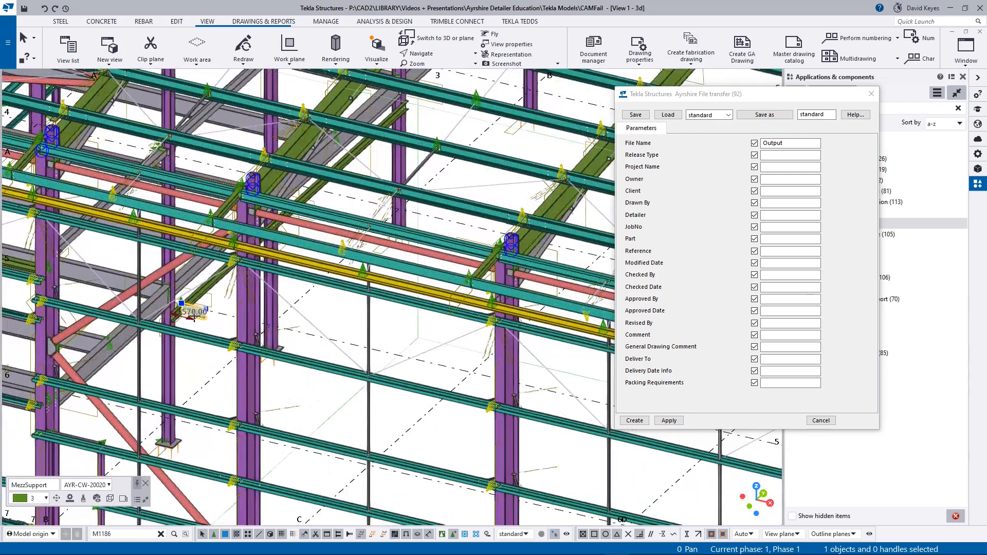
scroll(198, 314, "up", 5)
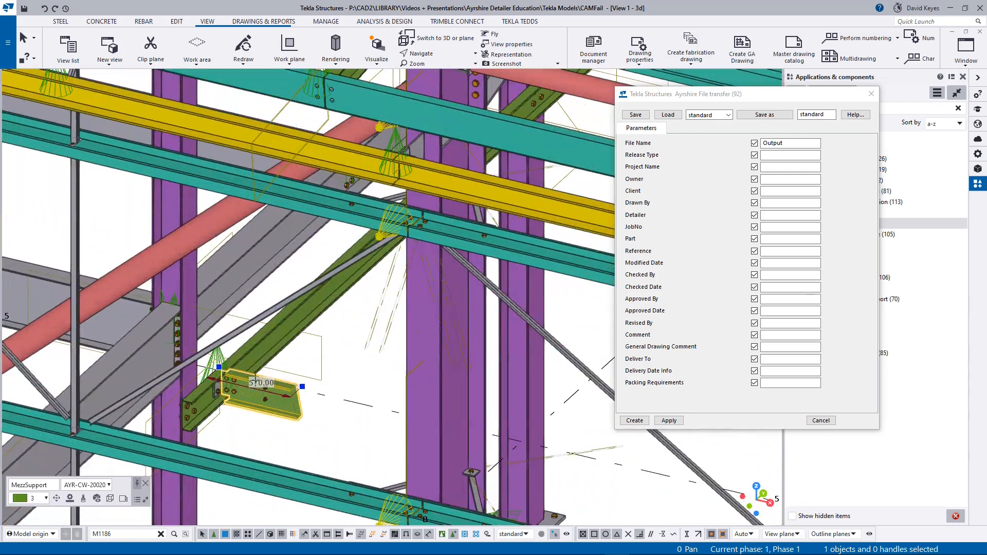
middle_click_drag(259, 414, 259, 342)
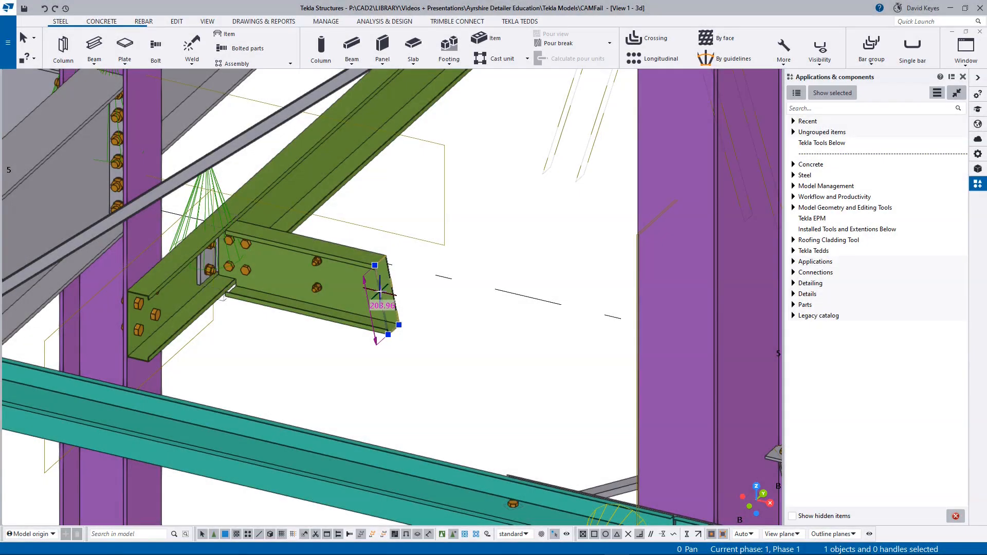
Step: Delete the mitre cut at the free end of M1186 and the existing cleat connection joining it to the long channel
left_click(380, 291)
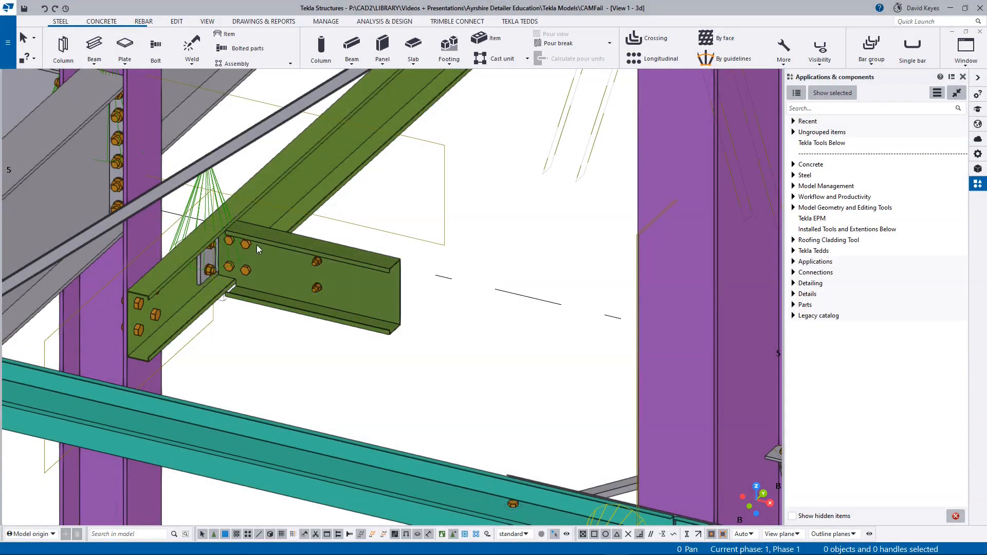
left_click(215, 184)
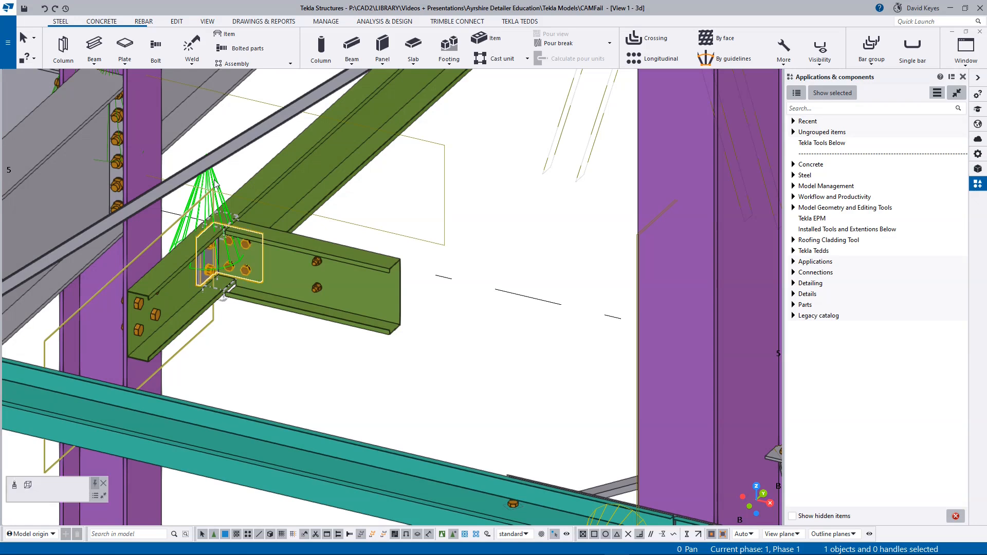
key("Delete")
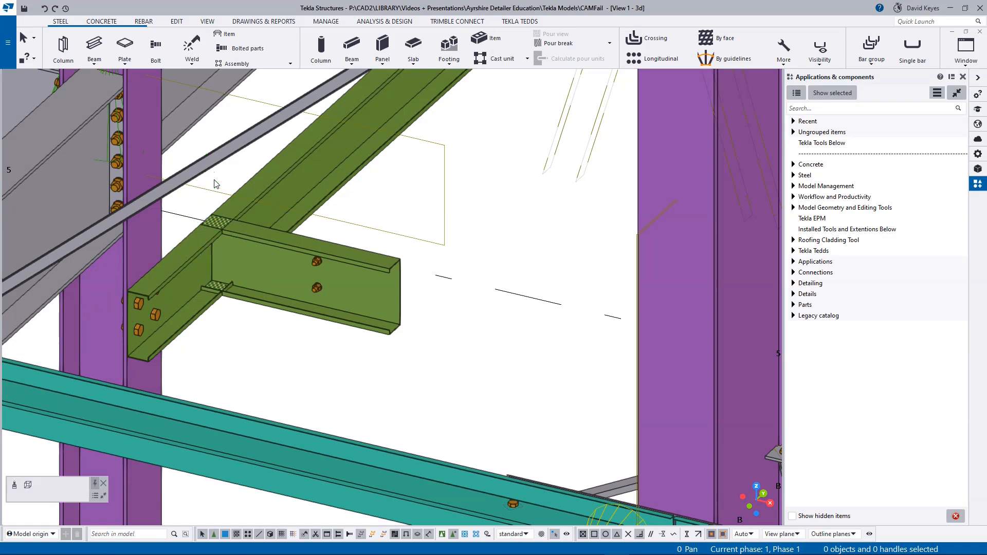
Step: Find the Ayrshire components with "ayr" and apply Ayrshire Cold rolled cleat (115) between the long channel and short member M1186
left_click(829, 110)
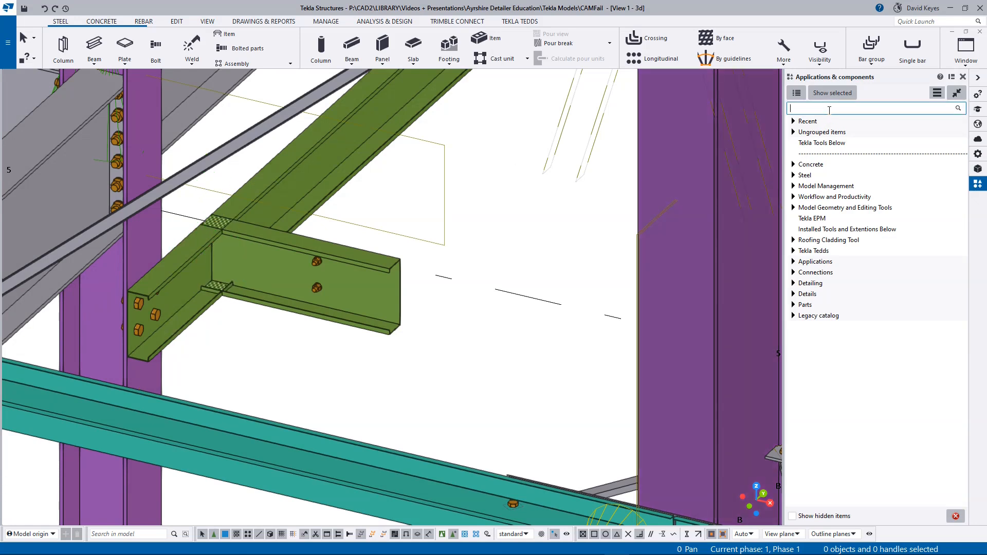
type("ayr")
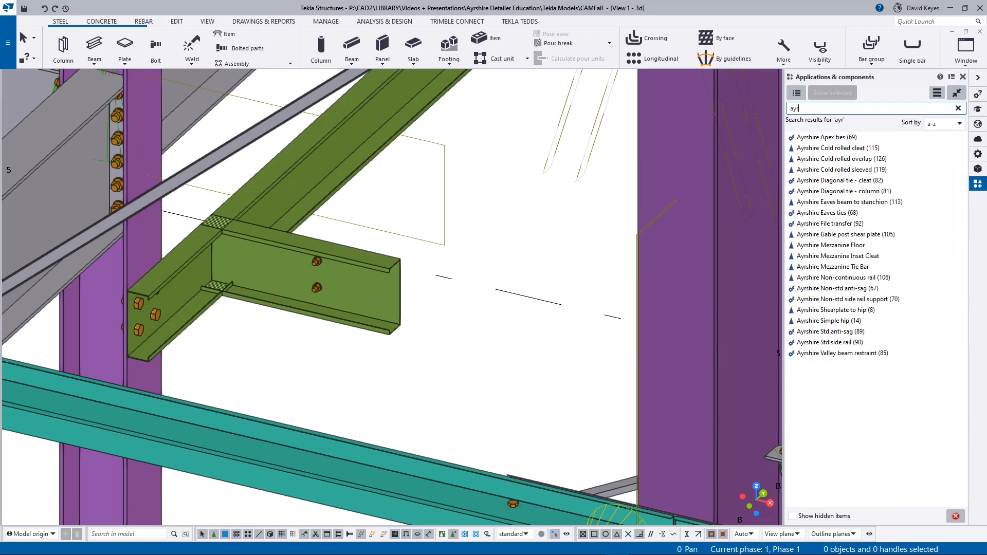
left_click(838, 148)
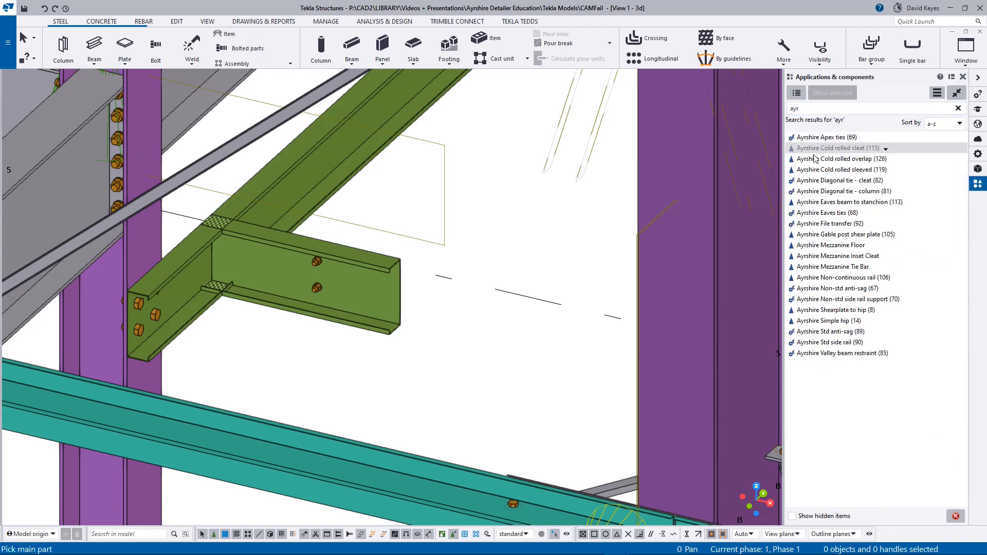
left_click(218, 309)
left_click(236, 297)
middle_click(238, 302)
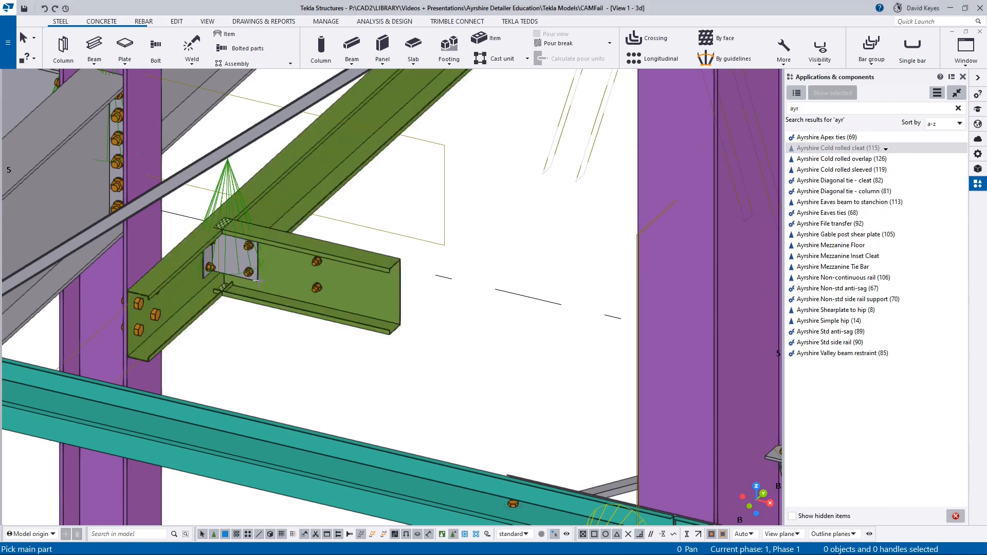
right_click(257, 280)
left_click(269, 285)
Step: Set the new cleat connection's Secondary member cut back to 35.00 and apply the modification
left_click(234, 175)
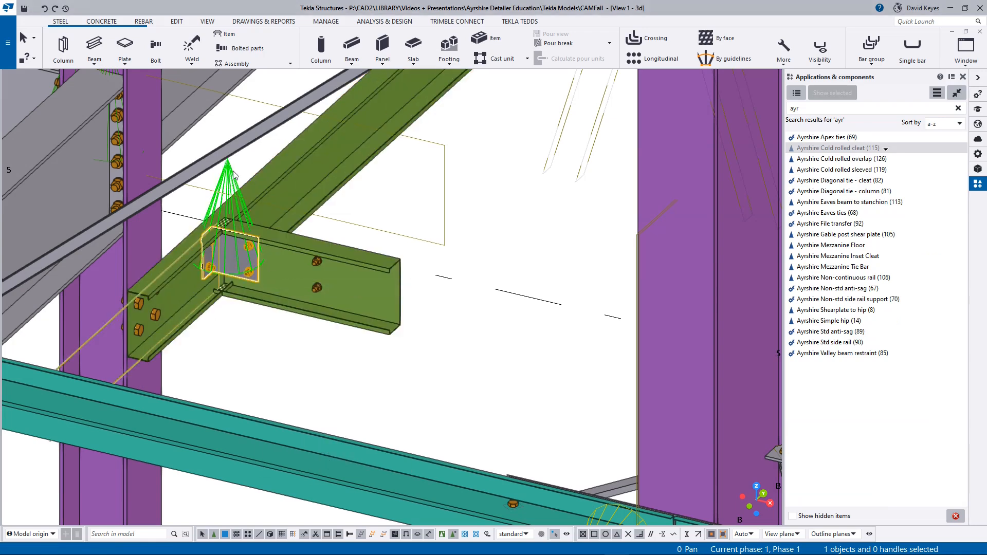
double_click(232, 171)
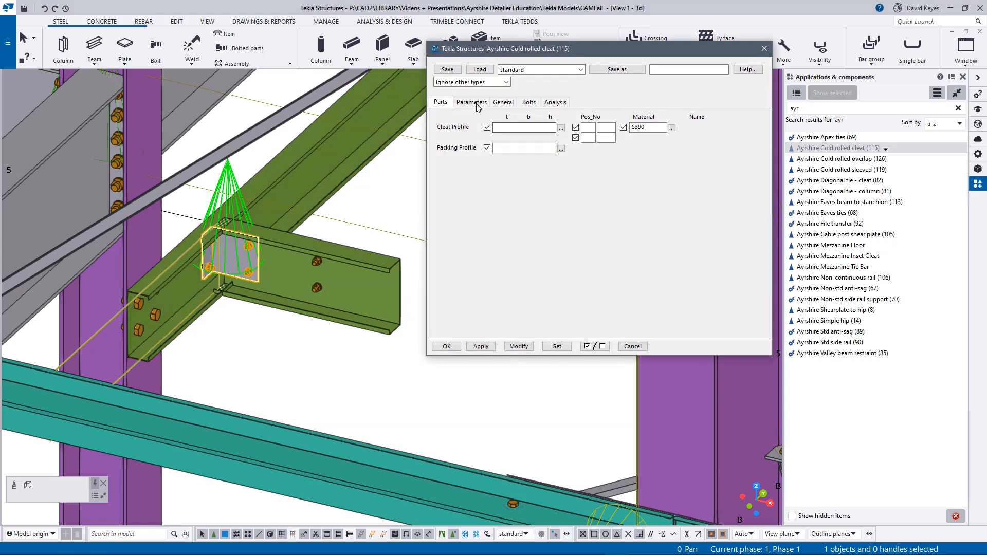
left_click(477, 104)
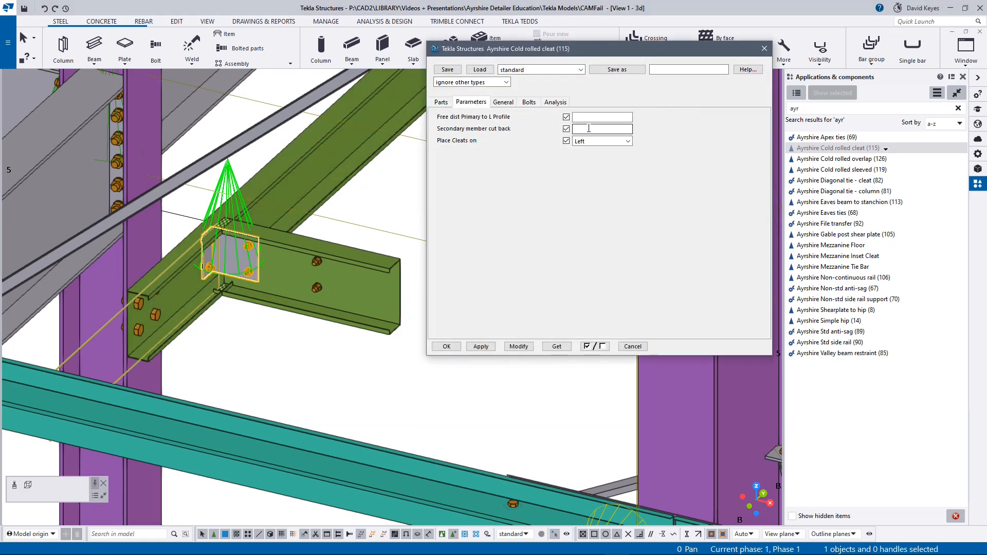
type("35.00")
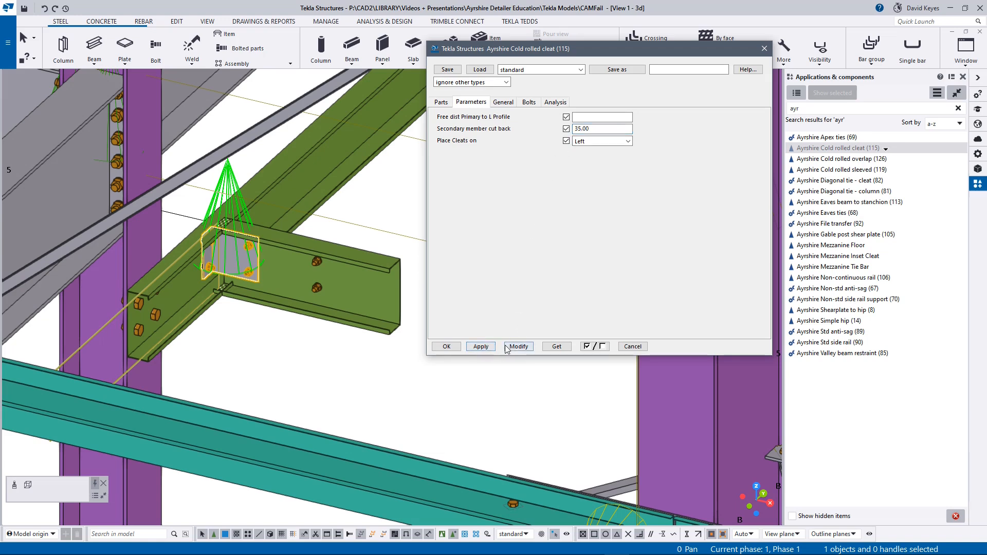
left_click(515, 348)
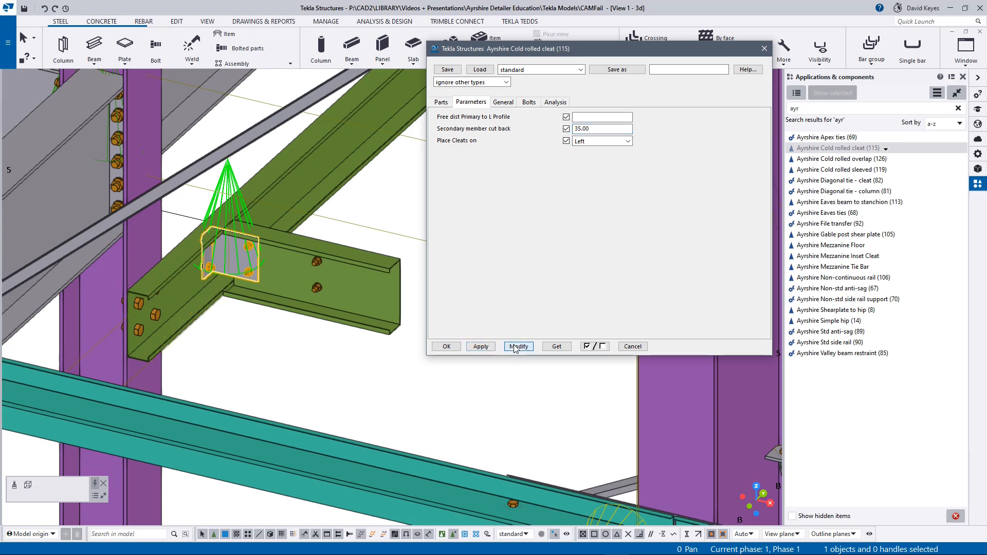
scroll(231, 236, "up", 4)
scroll(231, 235, "down", 1)
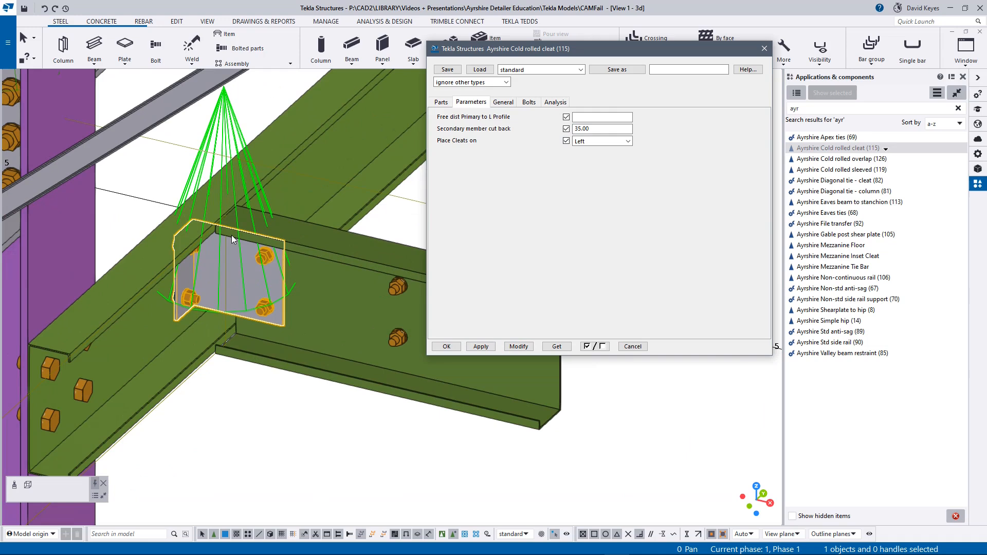
left_click(447, 347)
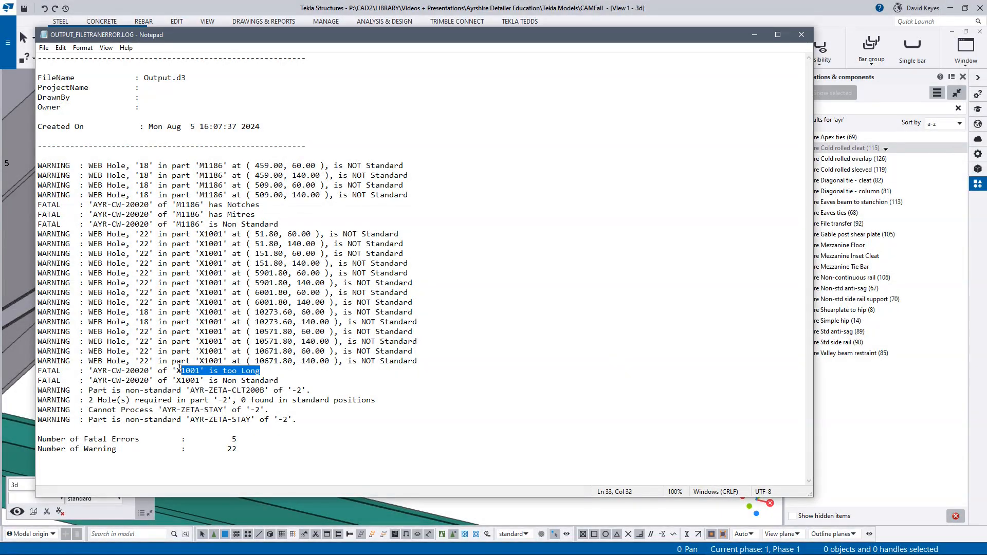
Step: Copy the part mark X1001 from the fatal "too Long" error in the file transfer log
left_click_drag(180, 370, 33, 372)
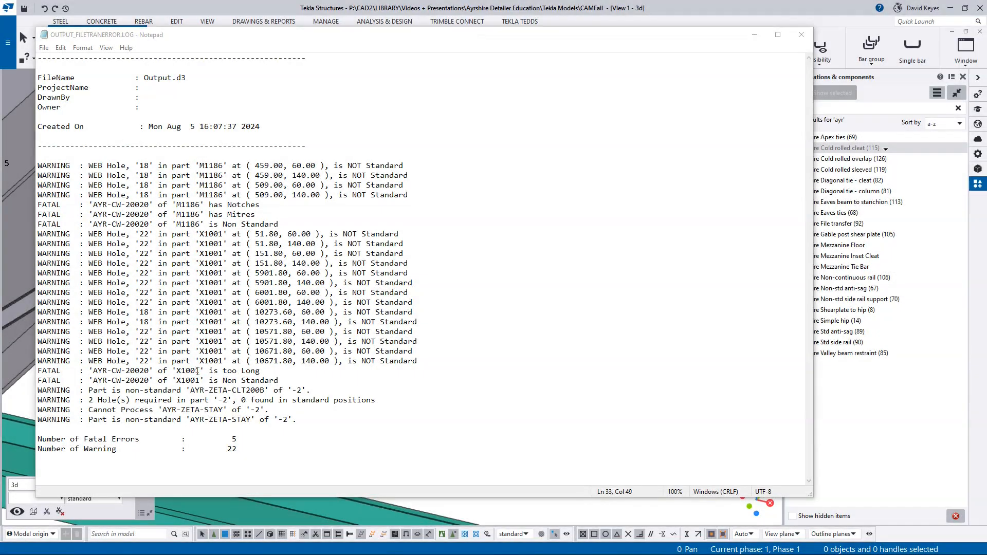
left_click_drag(199, 371, 186, 371)
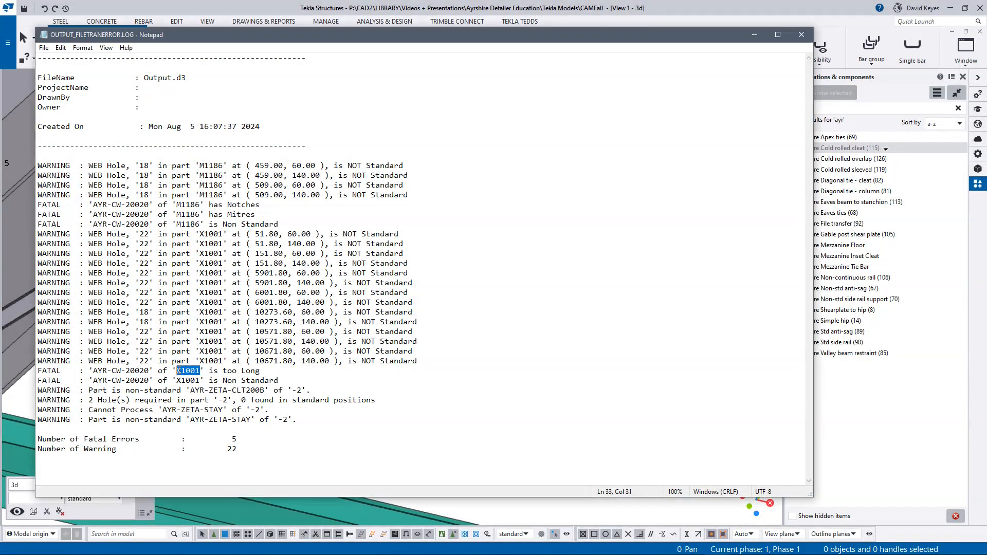
right_click(193, 370)
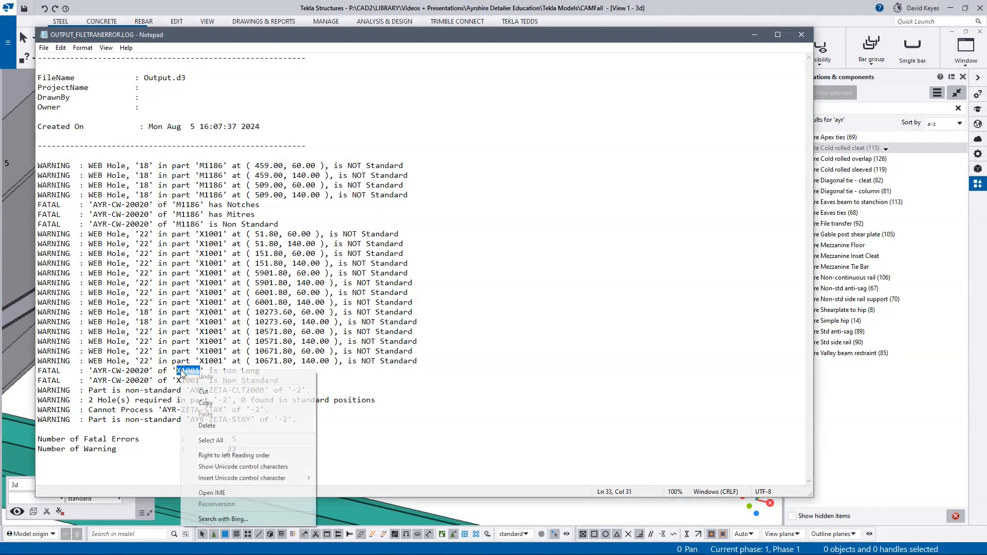
left_click(211, 404)
Step: Search the Tekla model for the copied part mark X1001 and bring the found channel into view
left_click(128, 533)
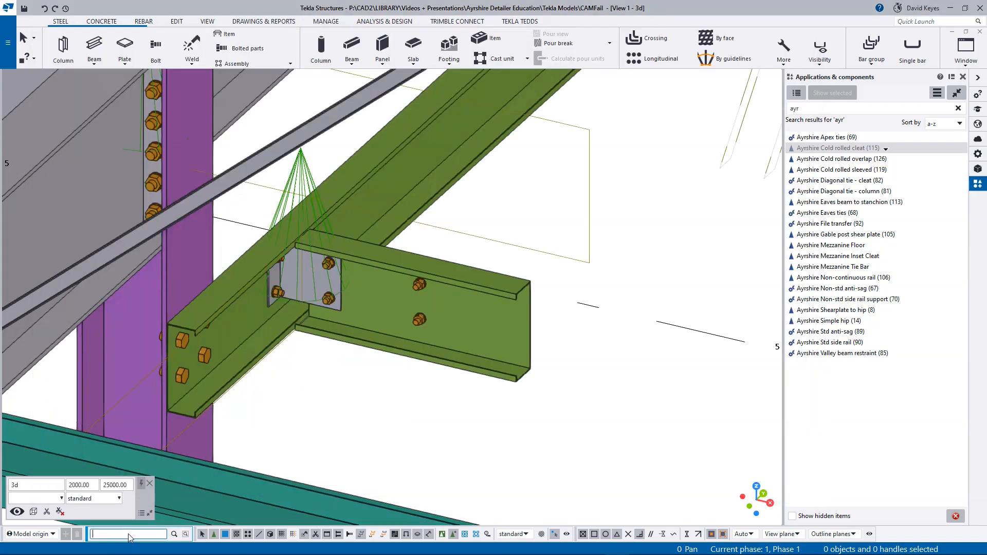
right_click(128, 533)
left_click(156, 524)
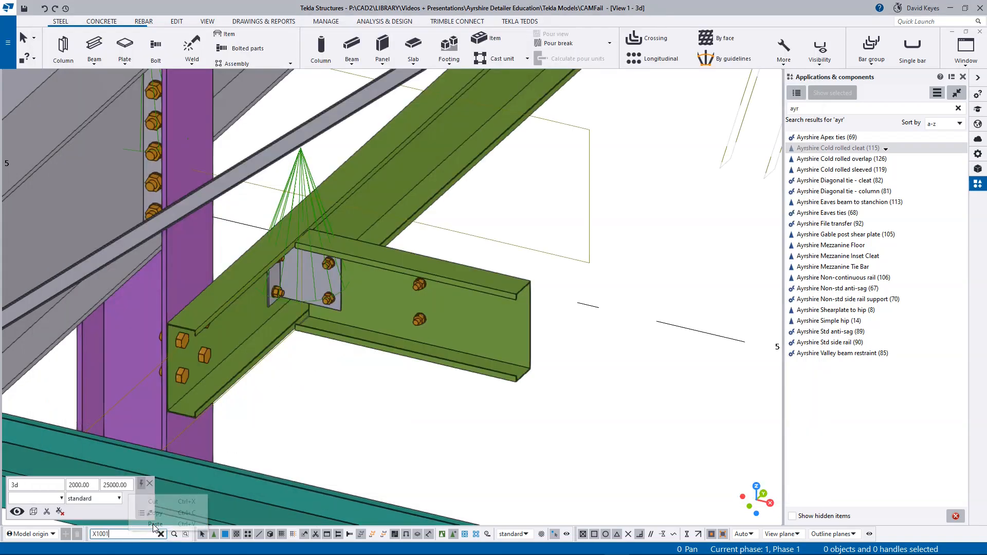
left_click(174, 534)
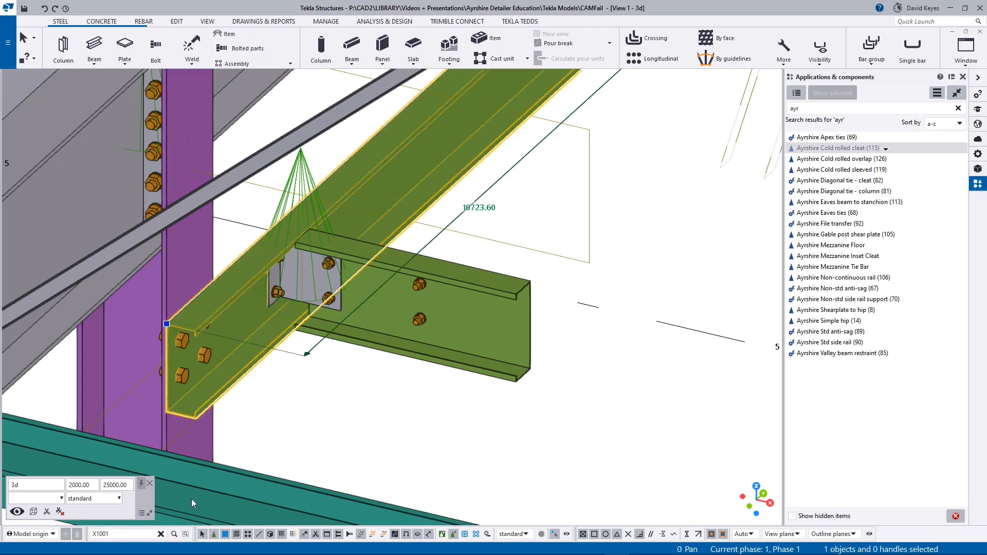
scroll(332, 329, "down", 5)
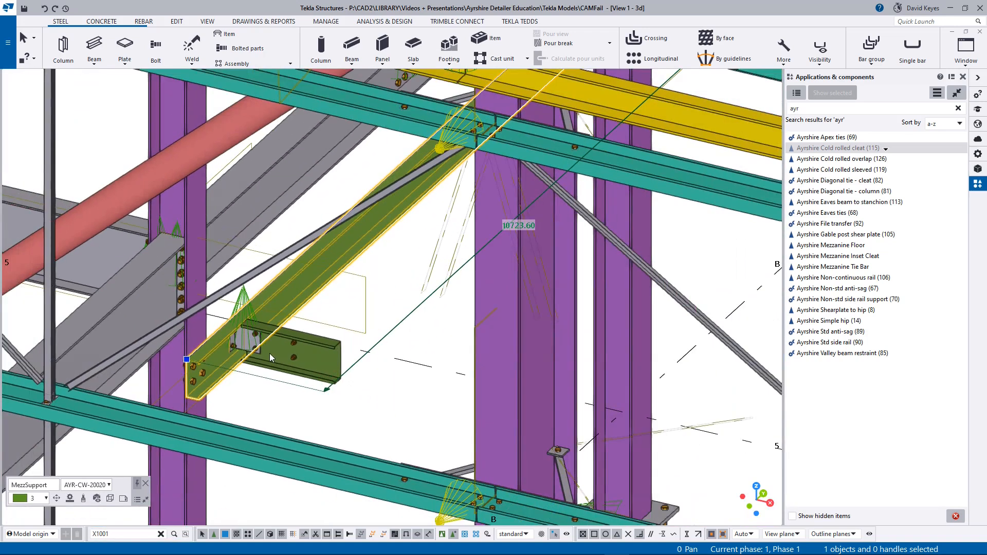
middle_click_drag(269, 353, 241, 426)
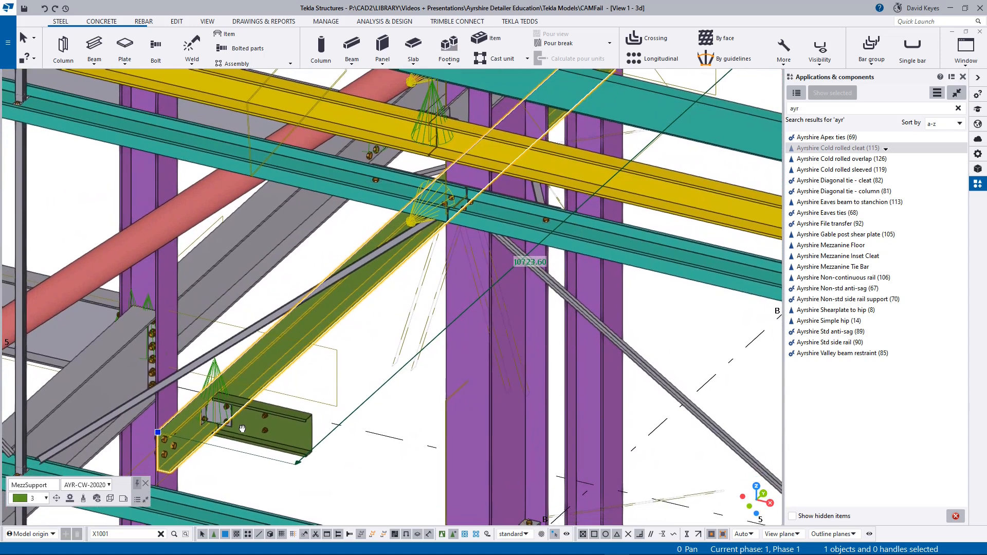
Step: Show only the selected X1001 channel and get a close view of its bolts at the intermediate column
right_click(244, 367)
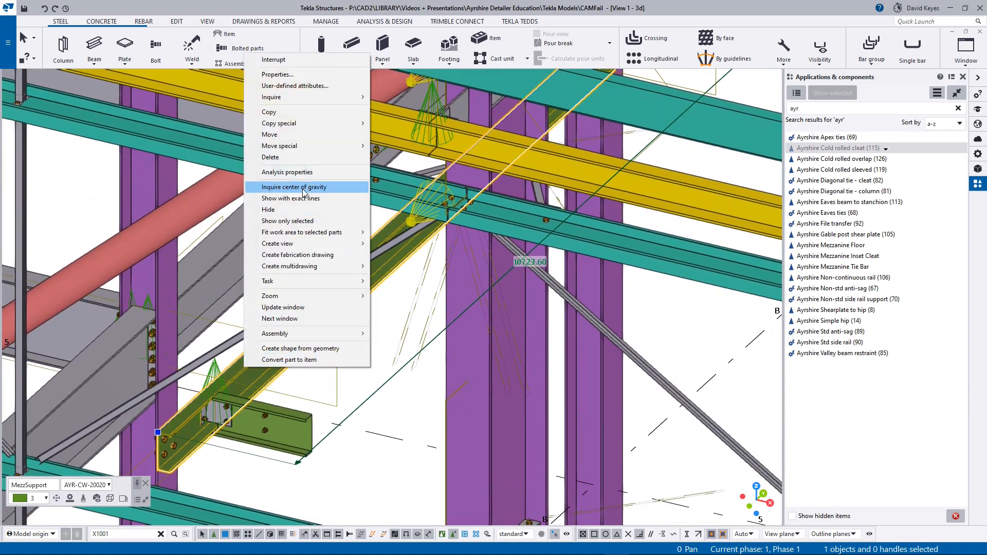
left_click(304, 220)
middle_click_drag(356, 275, 152, 442)
middle_click_drag(440, 254, 302, 355, "ctrl")
scroll(332, 300, "up", 1)
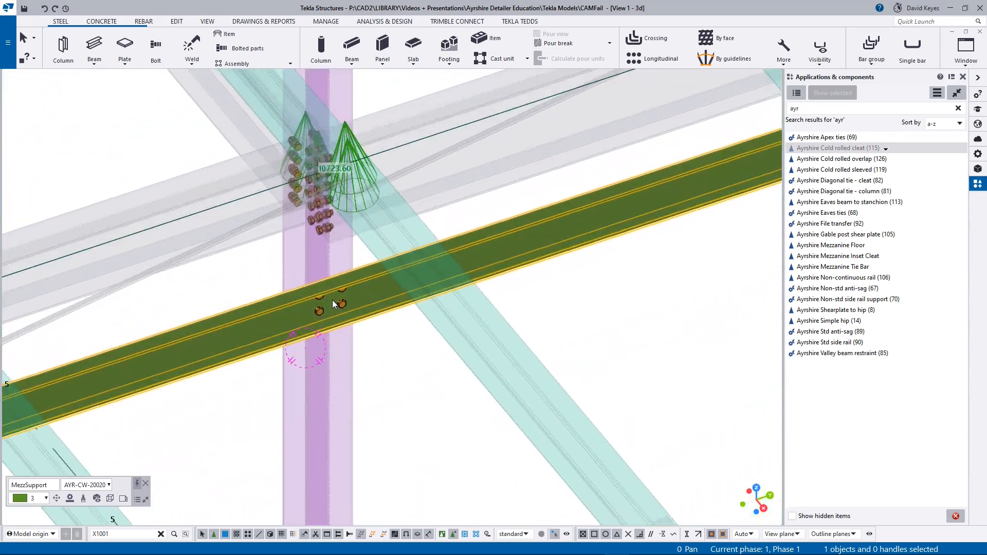
scroll(332, 300, "down", 6)
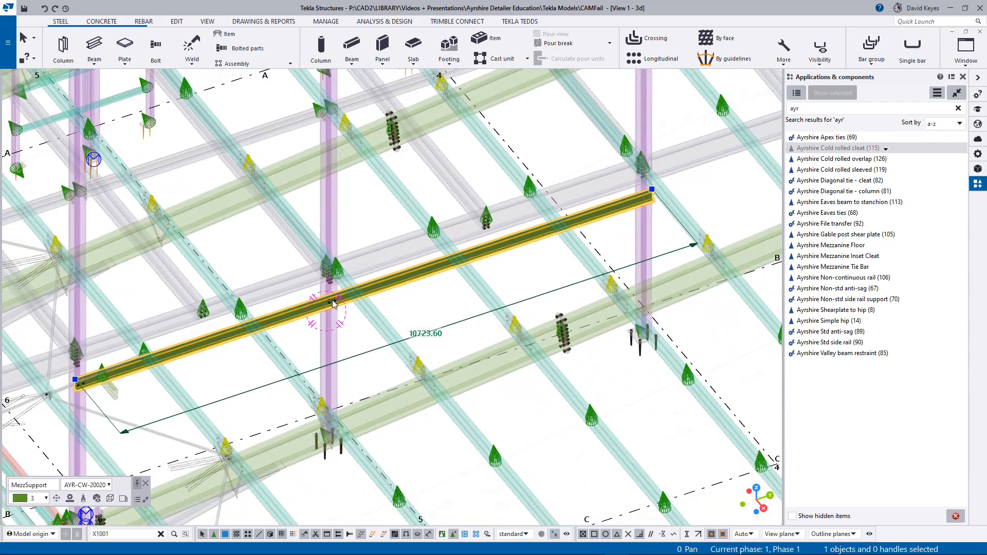
scroll(303, 316, "up", 8)
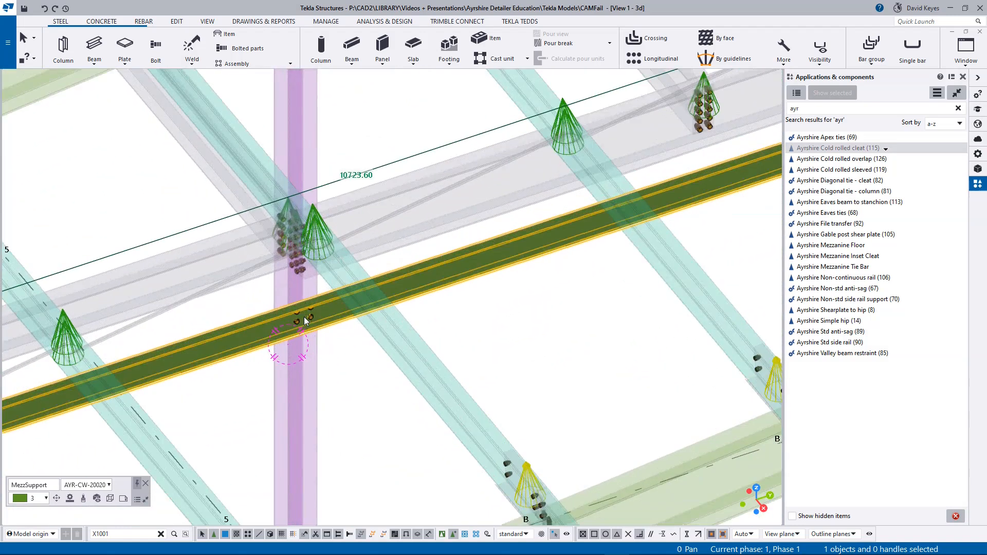
scroll(304, 312, "up", 3)
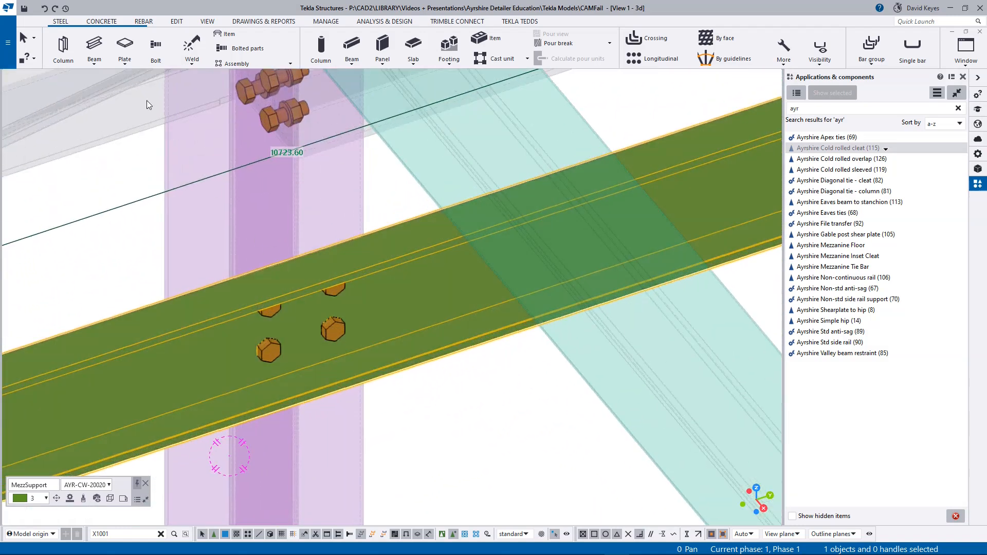
Step: Split the X1001 channel between its bolts at the intermediate column
left_click(176, 21)
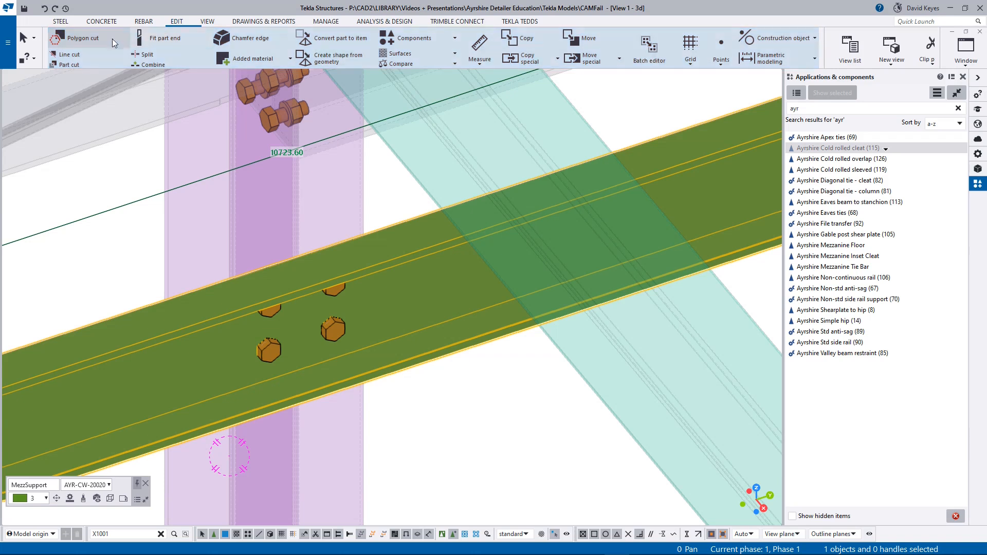
left_click(146, 54)
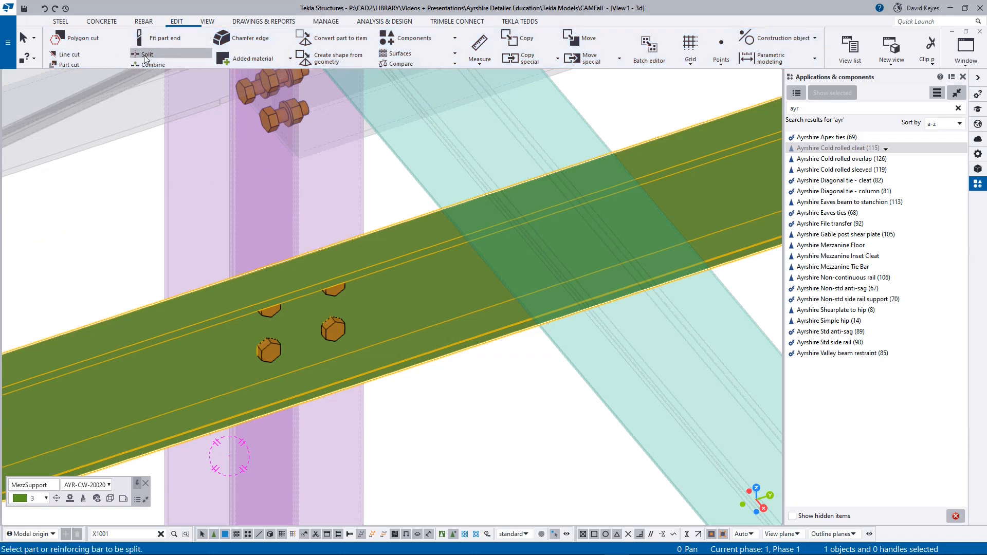
left_click(389, 260)
left_click(387, 260)
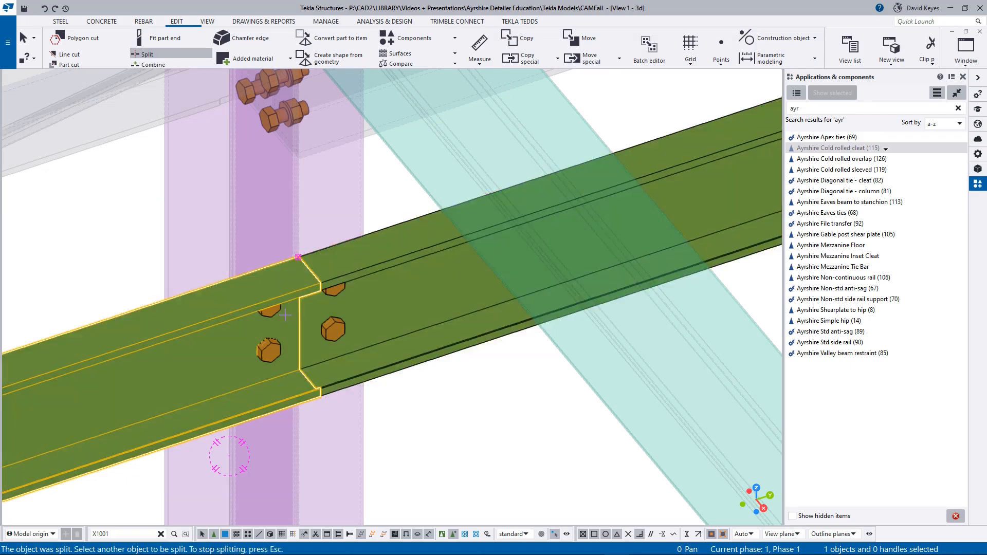
Step: Redraw the 3D view to bring back all hidden parts and show the whole building
scroll(378, 122, "down", 5)
scroll(378, 123, "down", 4)
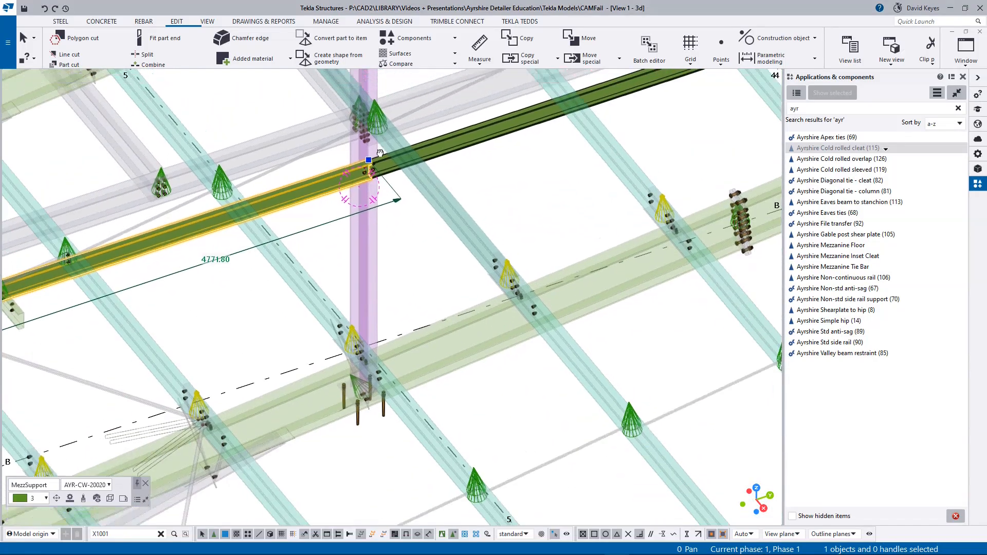
left_click(209, 22)
left_click(242, 43)
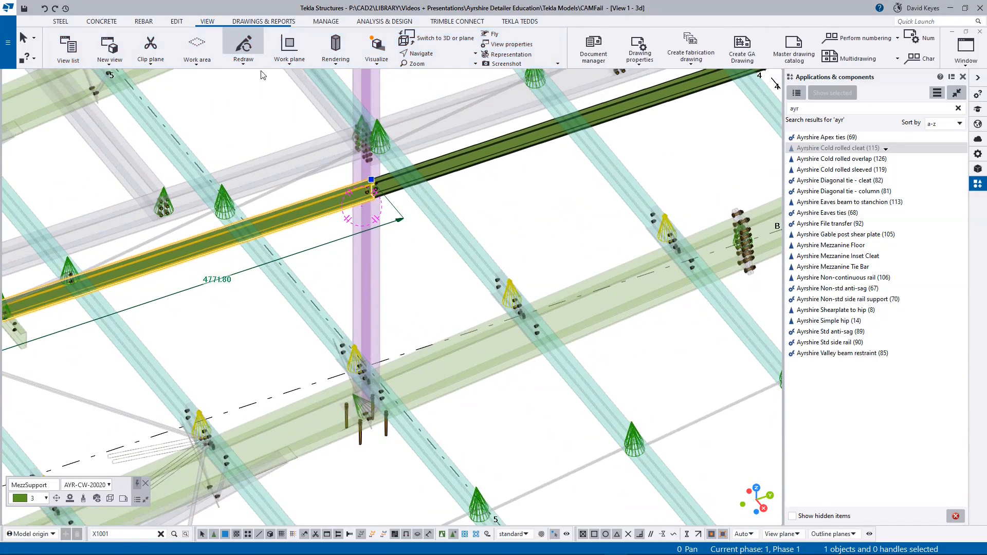
scroll(355, 226, "down", 3)
scroll(355, 226, "down", 4)
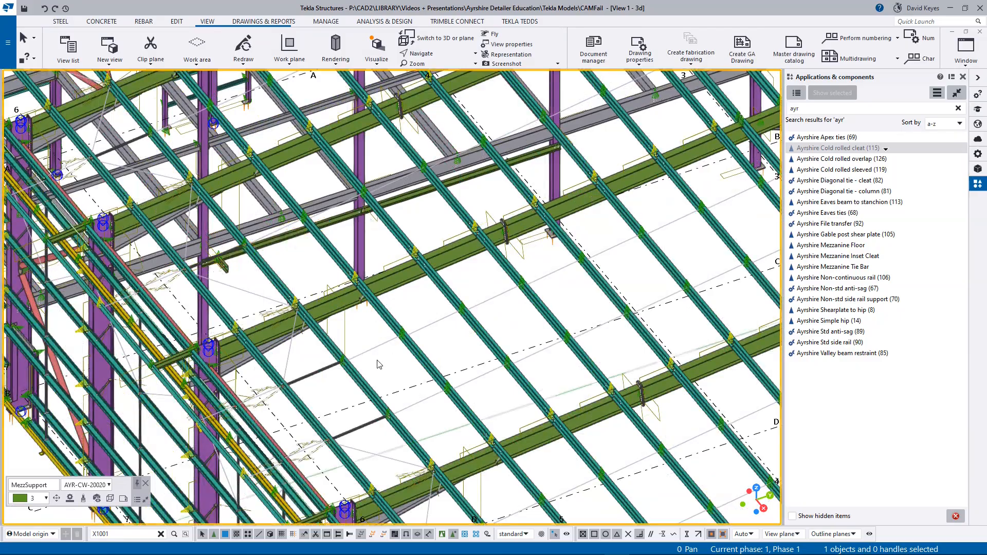
scroll(428, 325, "down", 5)
scroll(427, 327, "down", 4)
middle_click_drag(422, 325, 285, 242)
middle_click_drag(294, 206, 292, 238)
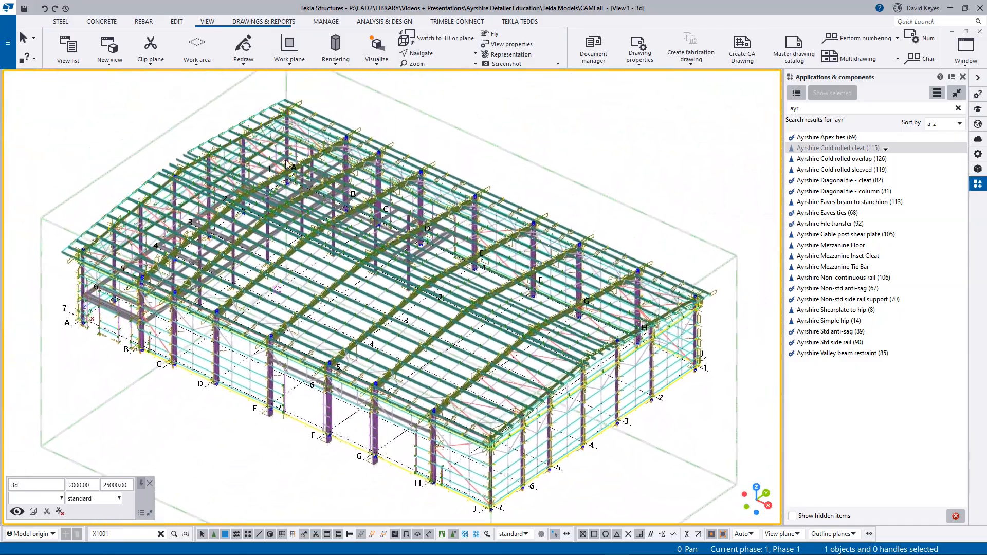
Step: Run numbering on the modified objects of the model
left_click(263, 21)
left_click(358, 42)
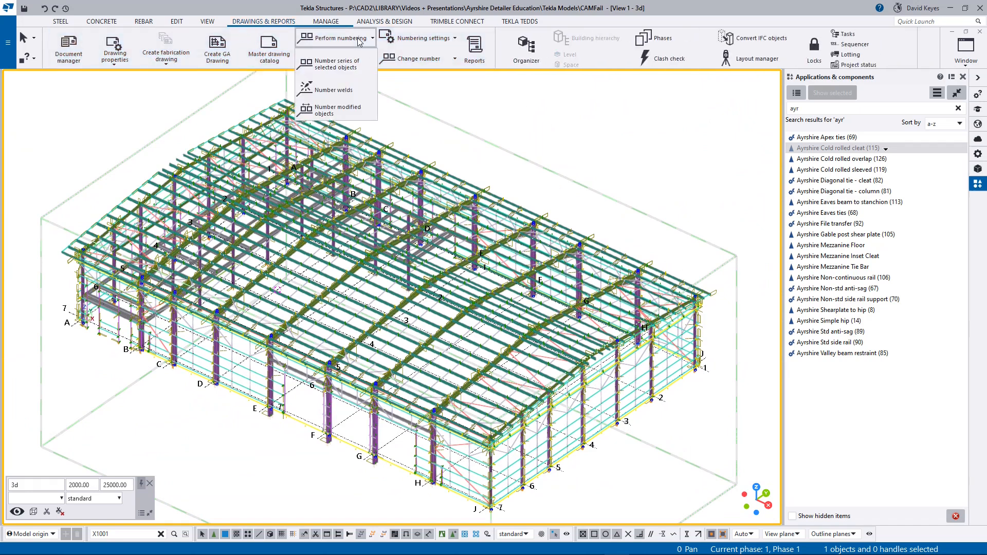
left_click(330, 110)
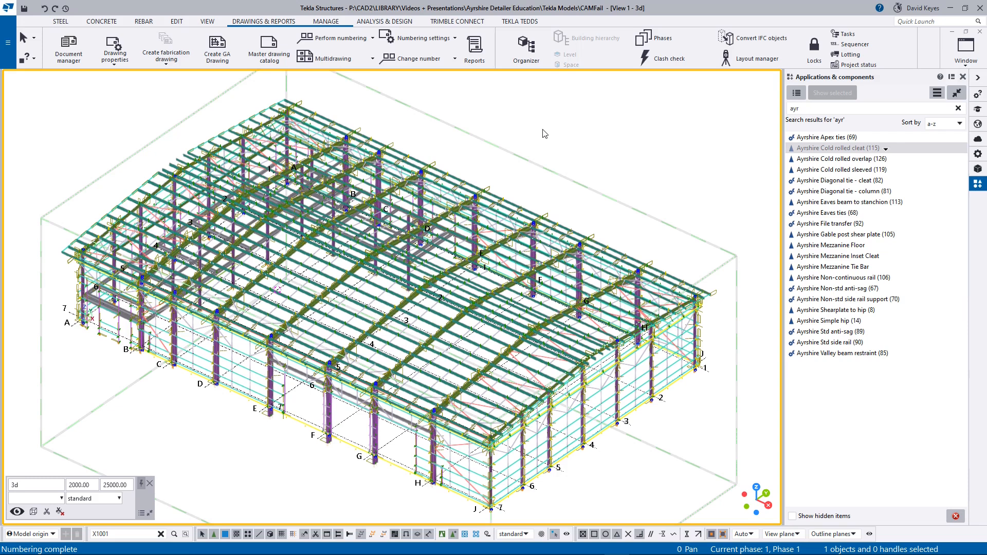
Step: Select the entire model and create an Ayrshire File transfer (92) with the file name Output2
left_click_drag(45, 85, 747, 516)
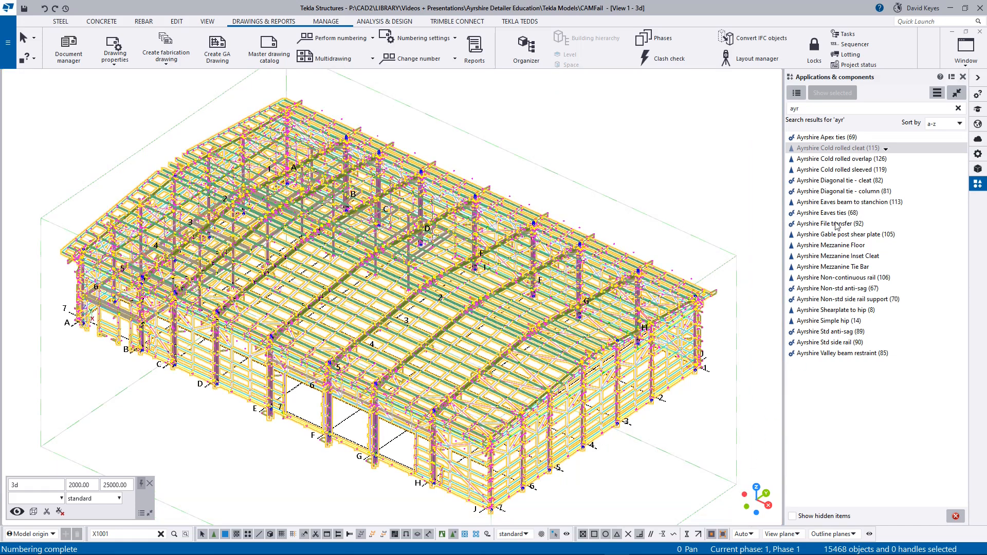
left_click(835, 224)
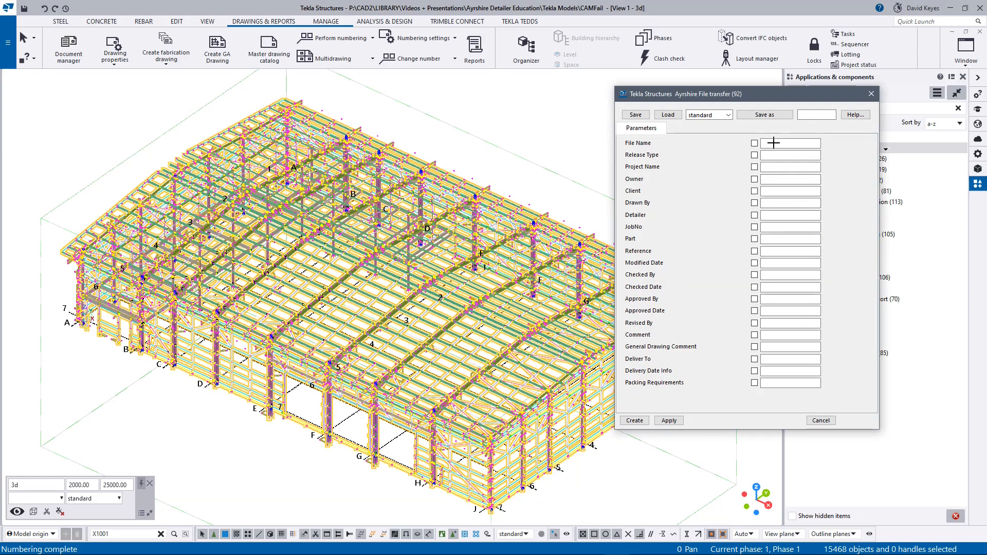
left_click(776, 143)
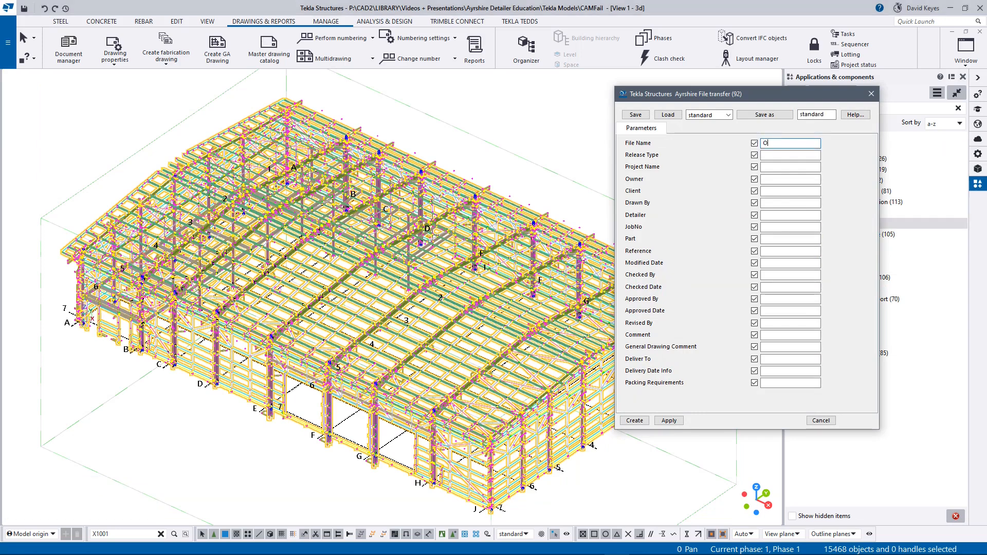
type("Output2")
left_click(634, 421)
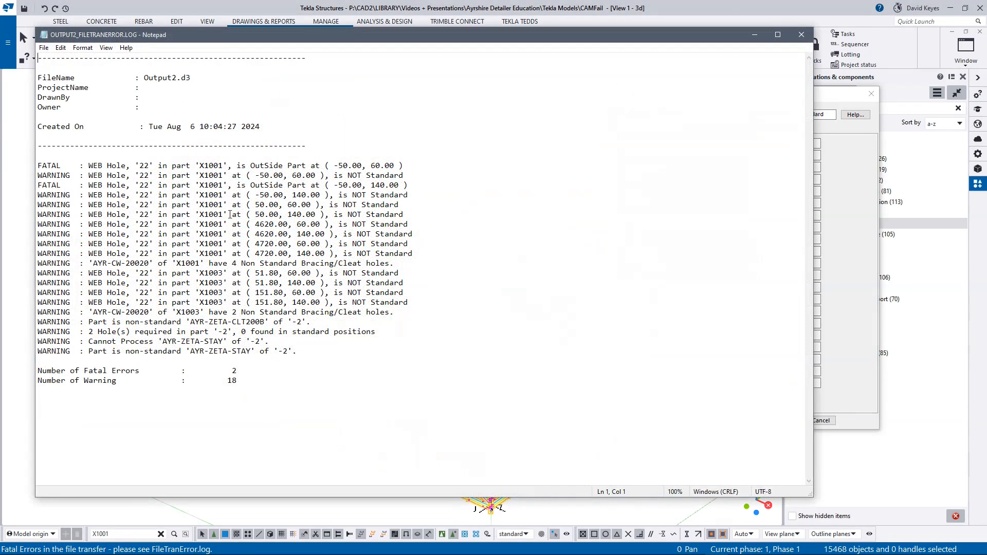
Step: Examine the fatal web hole errors for part X1001 in the Output2 log and close the file transfer dialog
left_click_drag(407, 186, 29, 189)
left_click(39, 167)
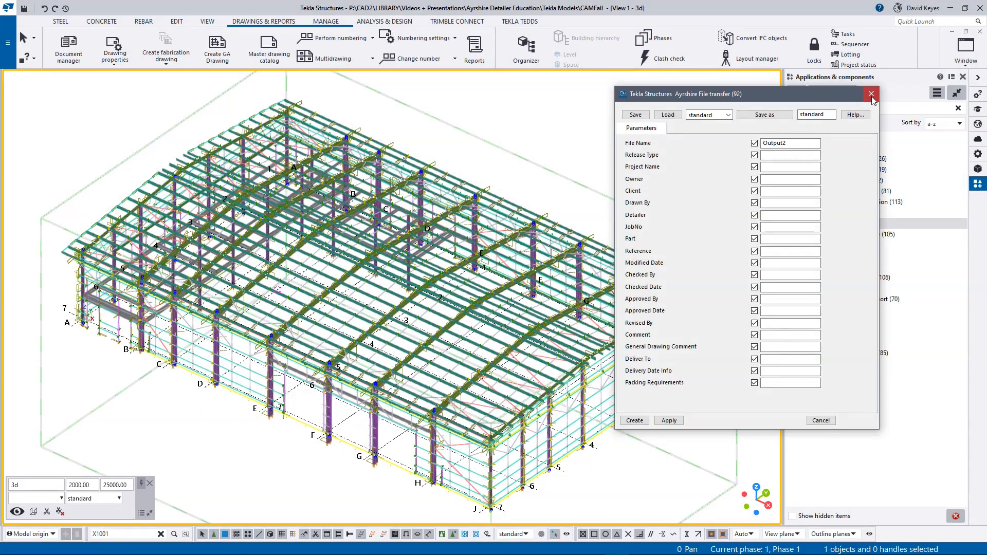
left_click(871, 96)
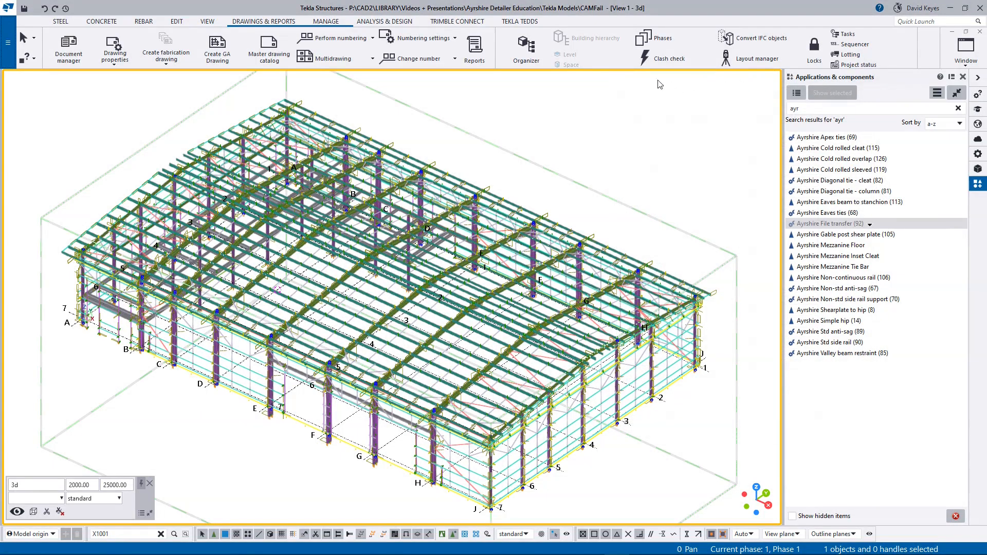
Step: Create a clip plane on the building's corner column and move it back through the building toward the mezzanine bay
left_click(205, 23)
left_click(150, 46)
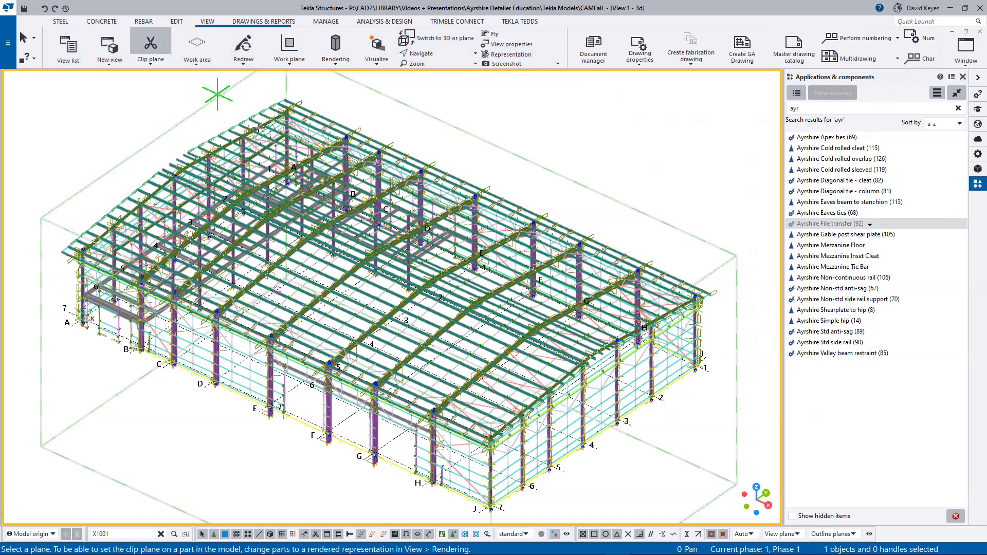
scroll(495, 464, "up", 10)
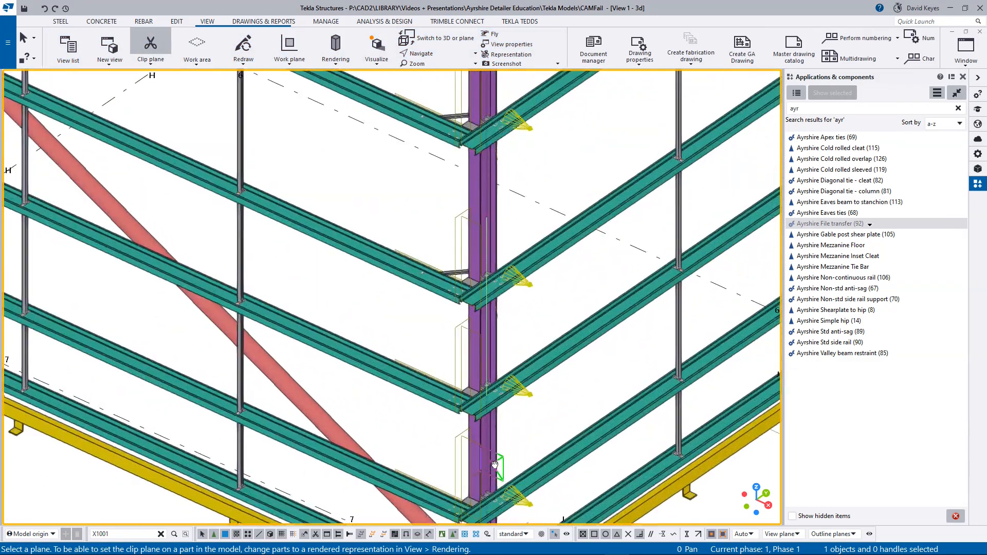
scroll(495, 464, "up", 5)
left_click(473, 447)
left_click_drag(470, 447, 188, 296)
scroll(201, 286, "down", 3)
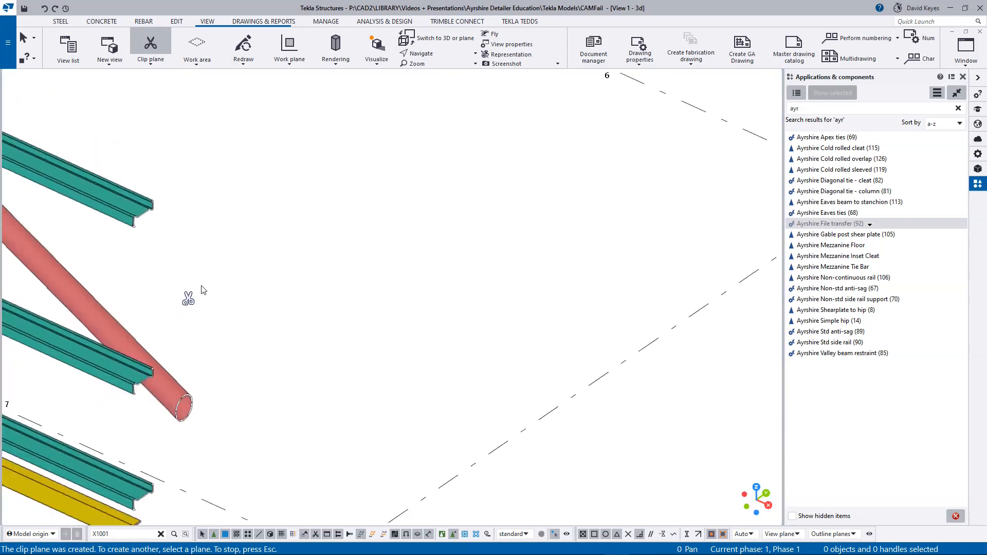
scroll(221, 286, "down", 5)
middle_click_drag(225, 291, 110, 190)
scroll(223, 258, "down", 3)
middle_click_drag(224, 258, 541, 427)
left_click_drag(542, 409, 208, 250)
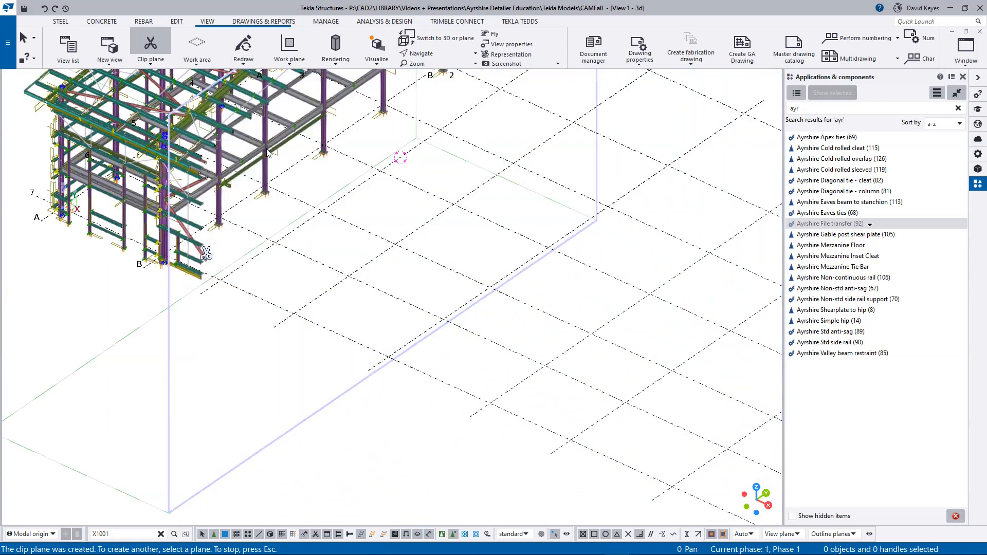
Step: Use Bolt Parts on the four-bolt group at the split channel joint to redefine which parts it connects
scroll(270, 153, "up", 8)
middle_click_drag(231, 181, 193, 181, "ctrl")
scroll(236, 157, "up", 3)
middle_click_drag(236, 156, 330, 289)
scroll(259, 263, "up", 3)
scroll(259, 263, "up", 3)
right_click(335, 216)
left_click(362, 220)
left_click(294, 277)
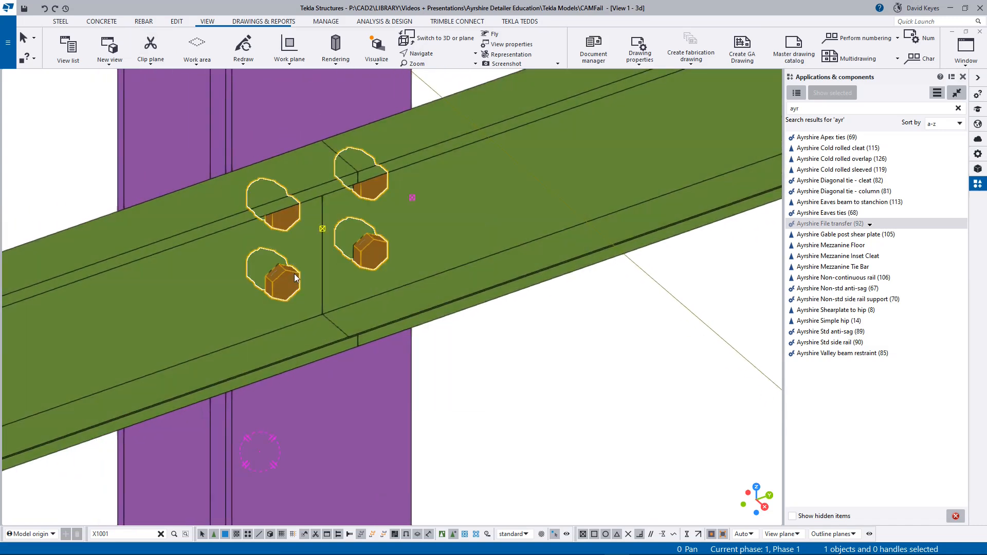
right_click(295, 276)
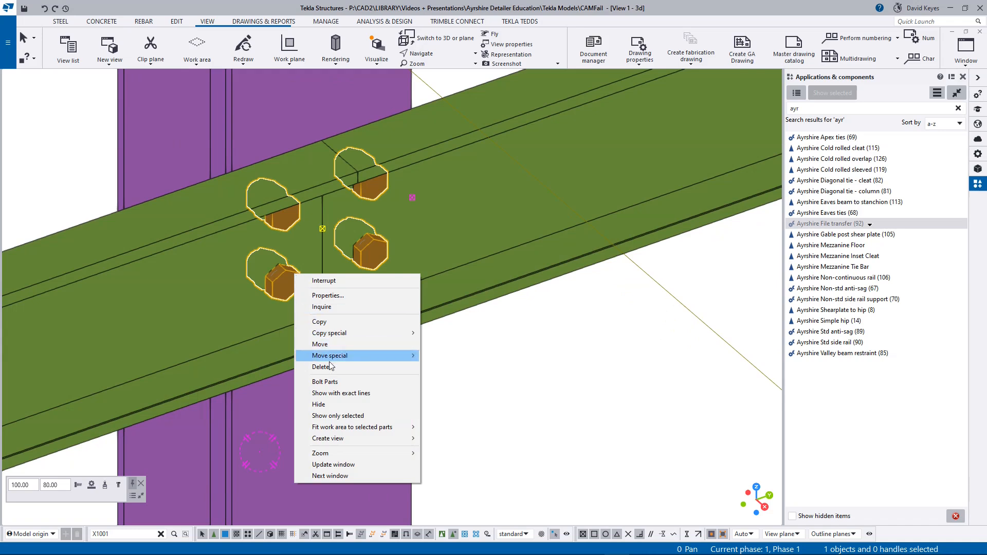
left_click(325, 381)
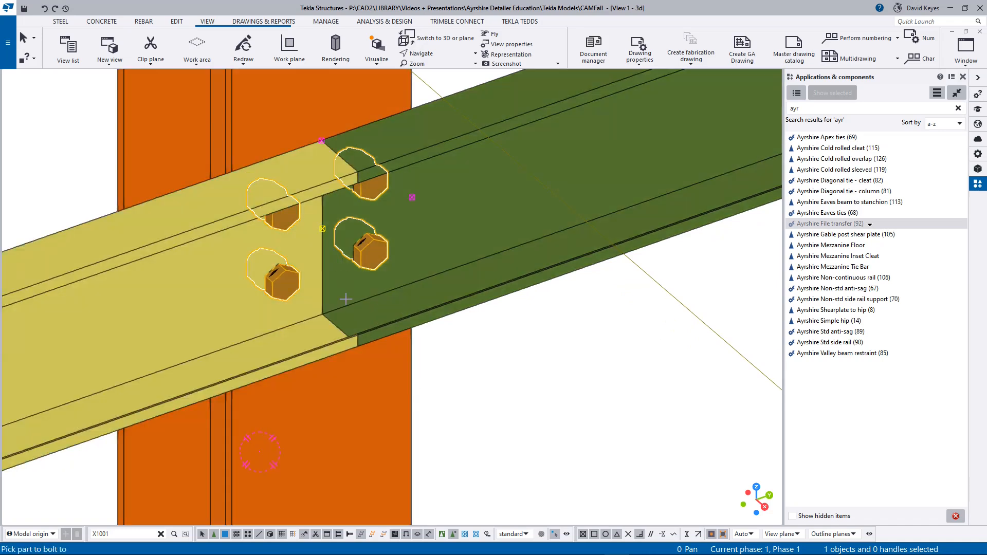
right_click(346, 299)
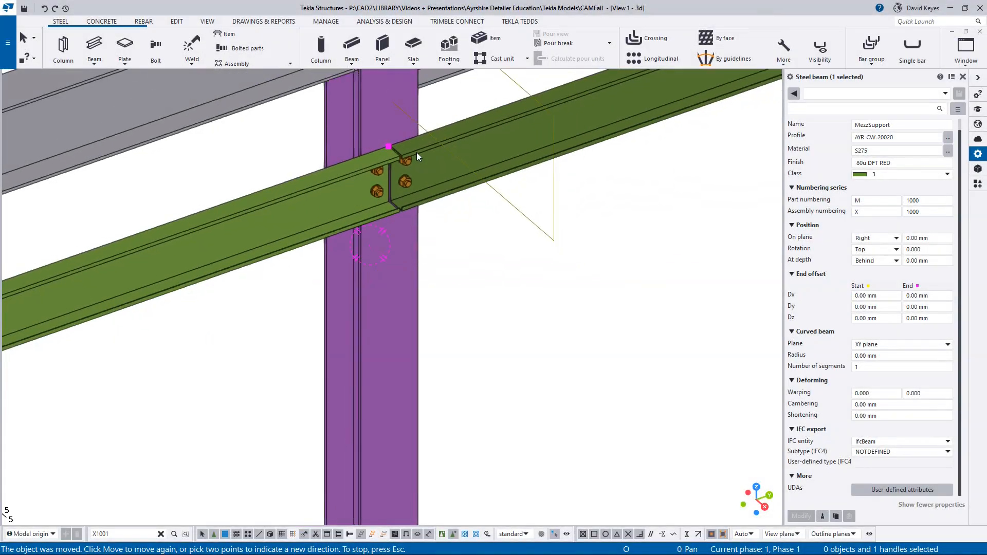
Step: Delete all clip planes from the 3D view
scroll(417, 152, "down", 3)
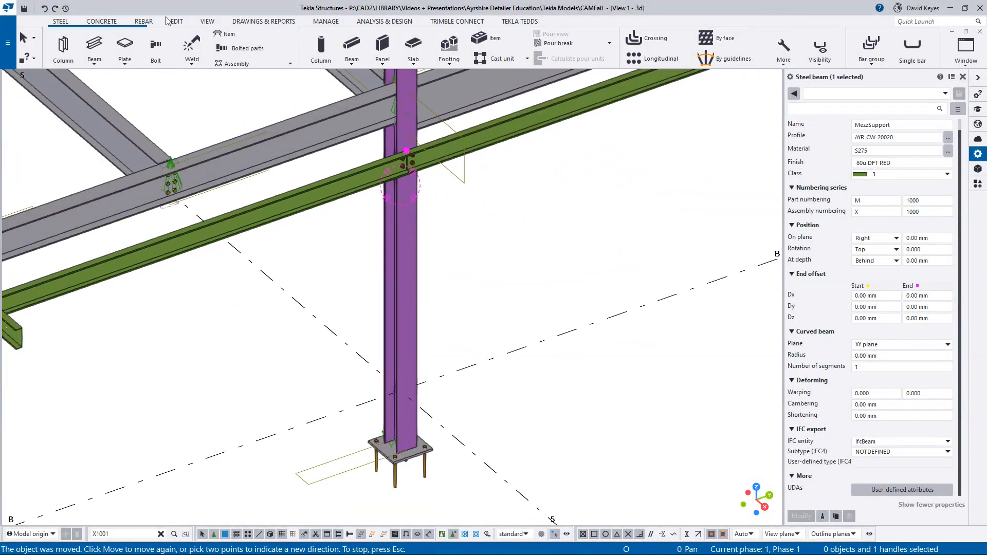
left_click(207, 21)
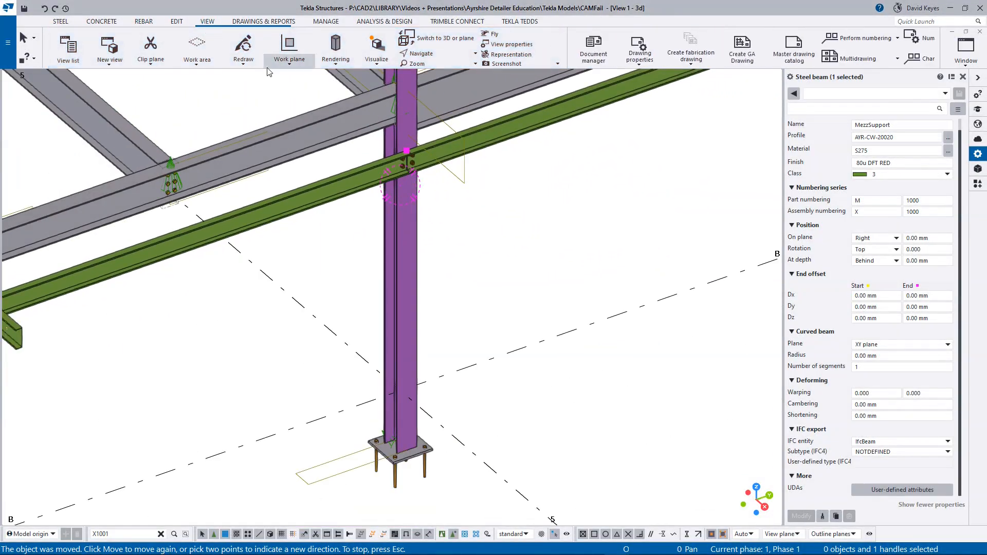
left_click(156, 64)
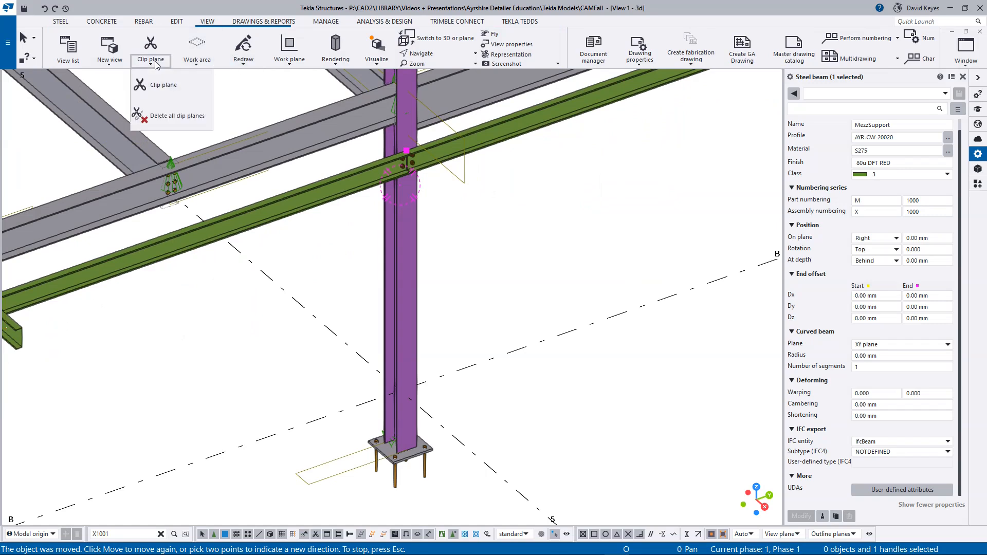
left_click(184, 123)
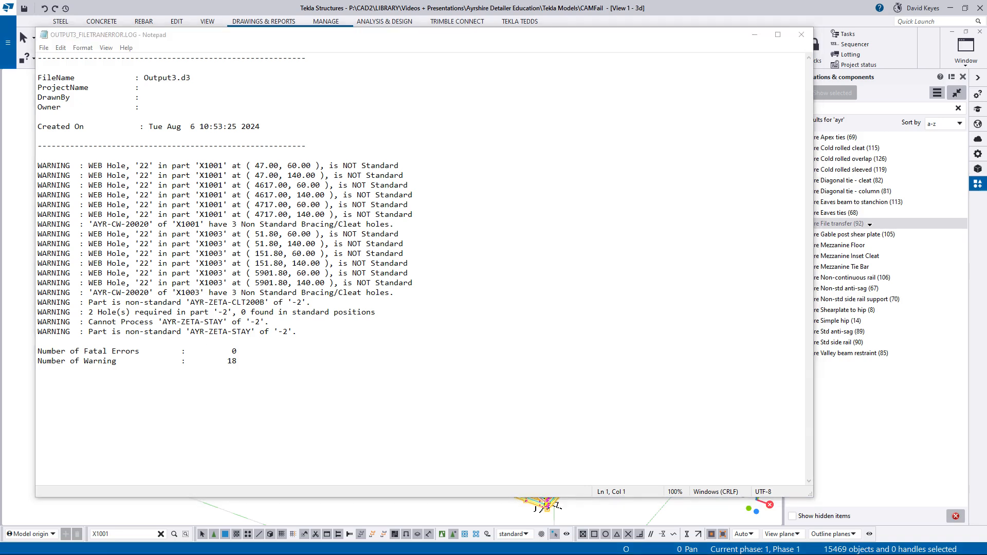
Step: Switch to the CAMFail model folder in File Explorer and open Output3.d3 in Ayrsuite
left_click_drag(0, 103, 591, 219)
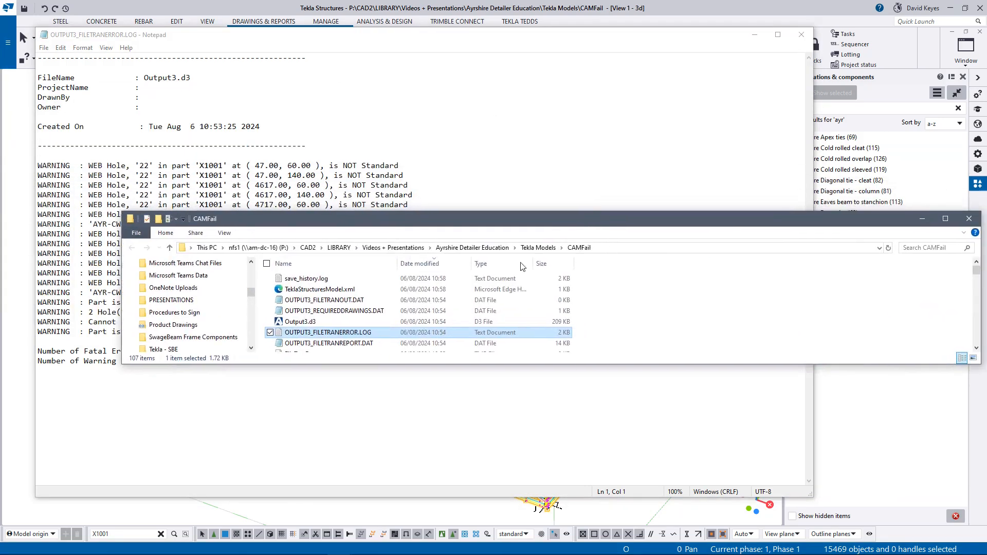
left_click(294, 322)
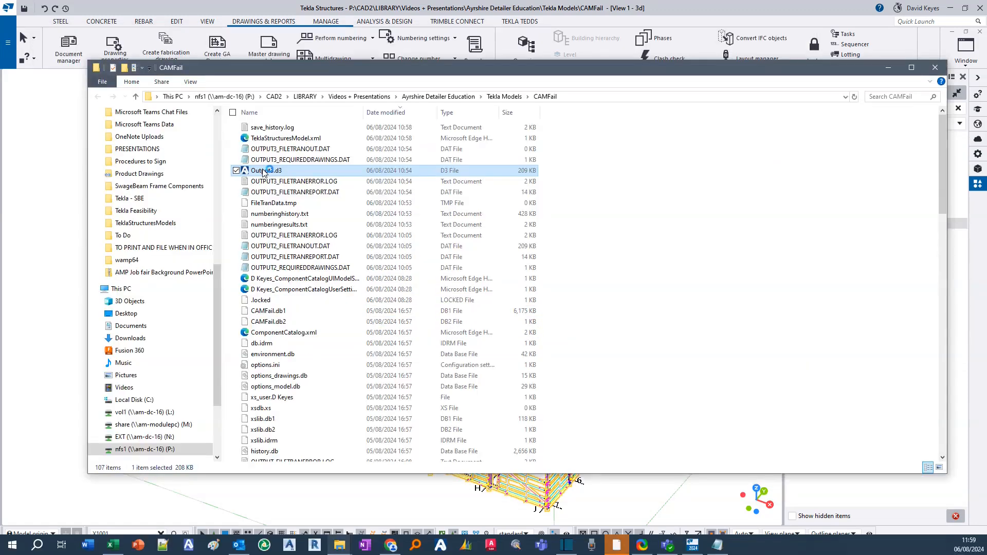
double_click(262, 168)
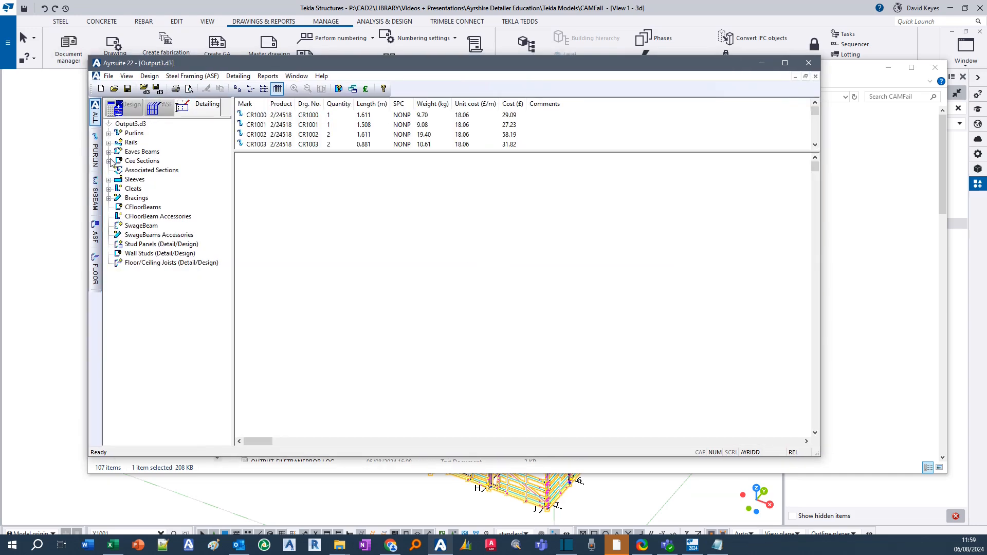
Step: Display the X1001 drawing from the CW20020 cee sections and enlarge it to inspect its hole positions
left_click(109, 161)
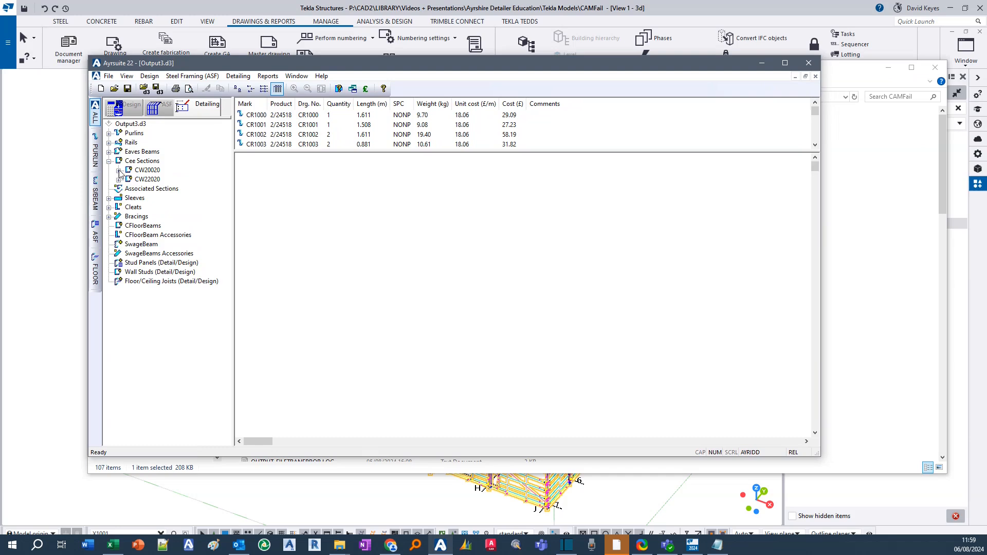
left_click(119, 170)
left_click(152, 180)
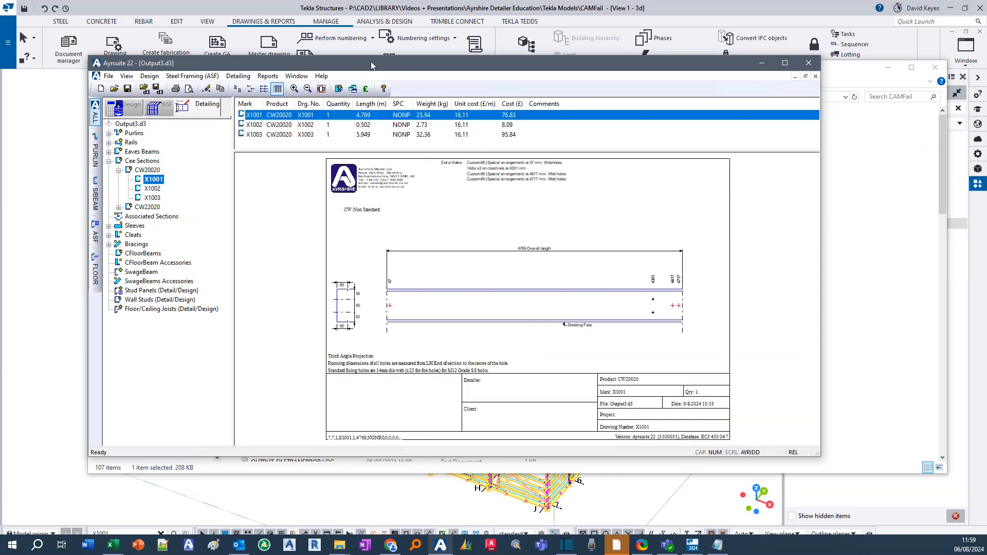
double_click(400, 60)
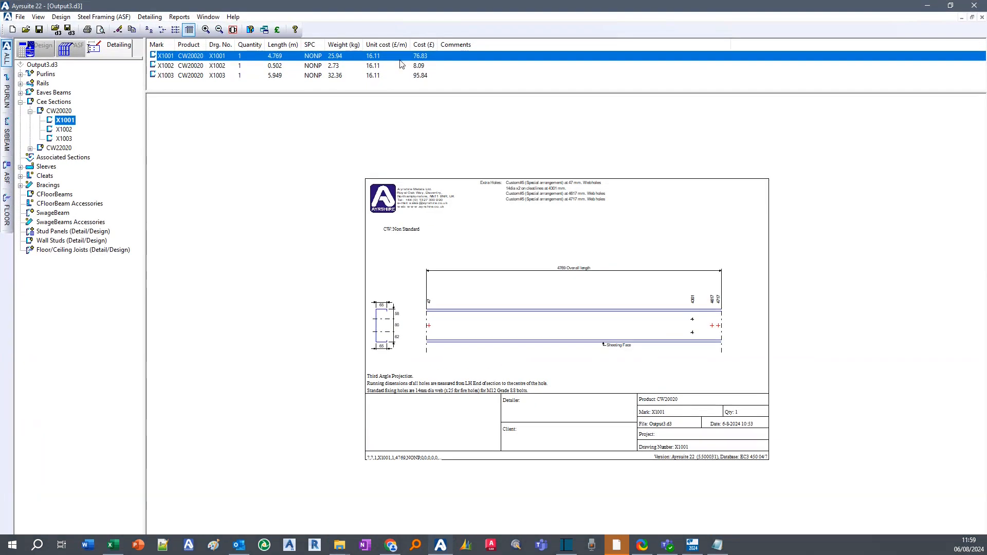
left_click(233, 29)
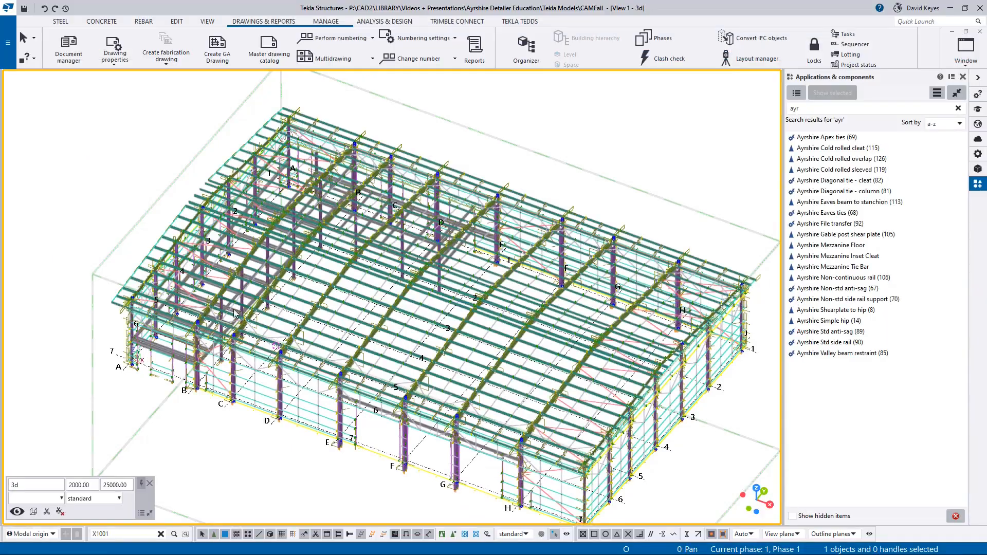
scroll(238, 316, "up", 6)
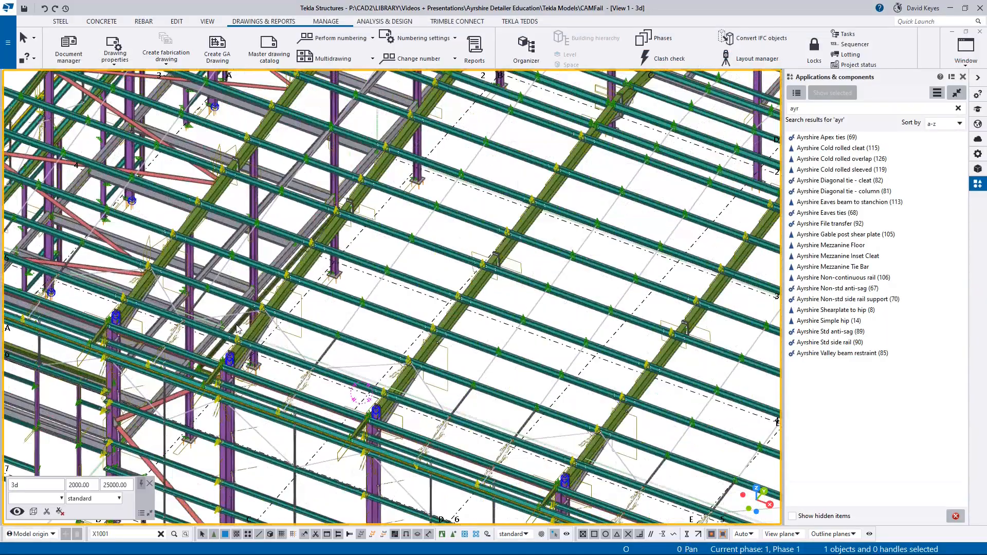
Step: In Tekla Structures, select the X1001 MezzSupport channel and load the cr_ayrcw settings into the assembly drawing properties
scroll(241, 319, "up", 8)
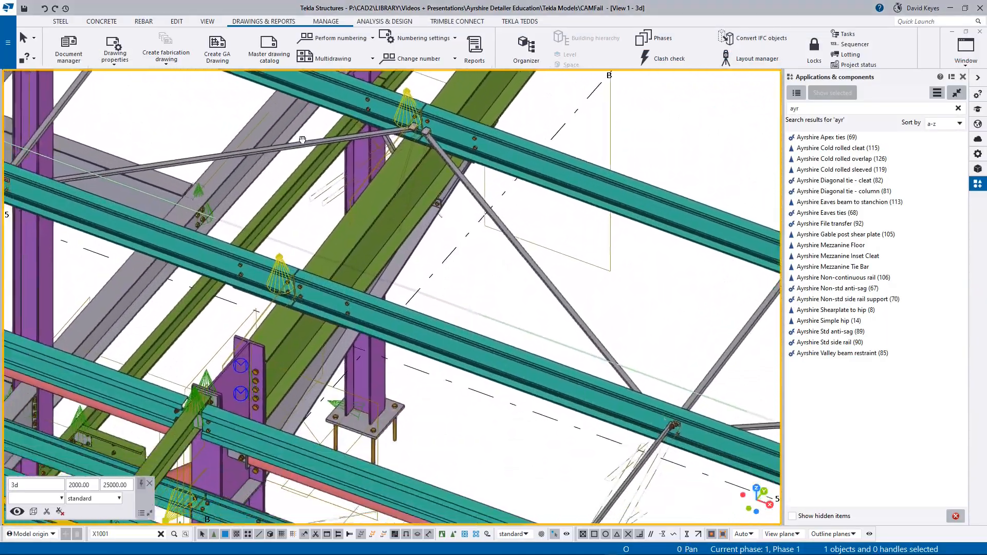
middle_click_drag(302, 140, 303, 126)
left_click(300, 166)
mouse_move(294, 170)
middle_mouse_down()
mouse_move(380, 158)
mouse_move(370, 160)
middle_mouse_up()
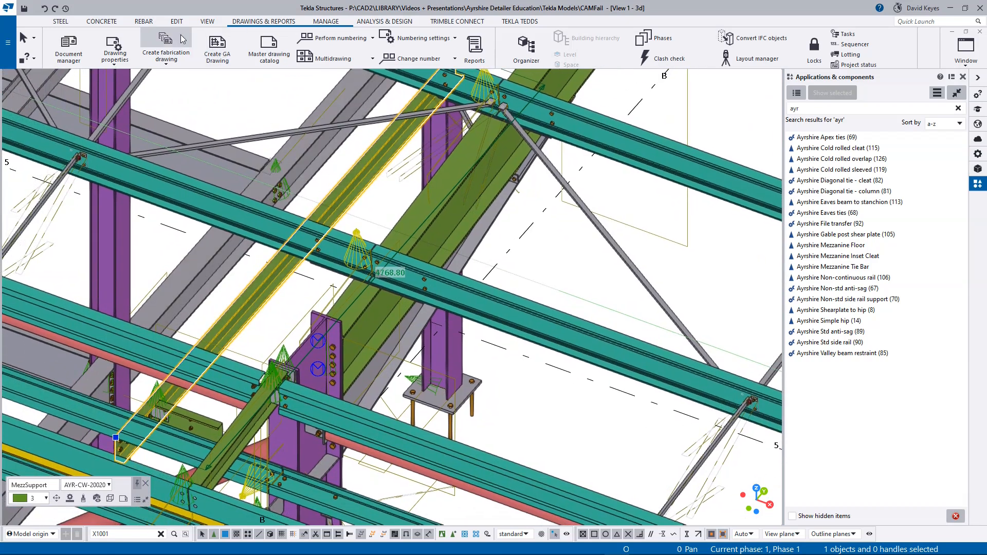
left_click(133, 51)
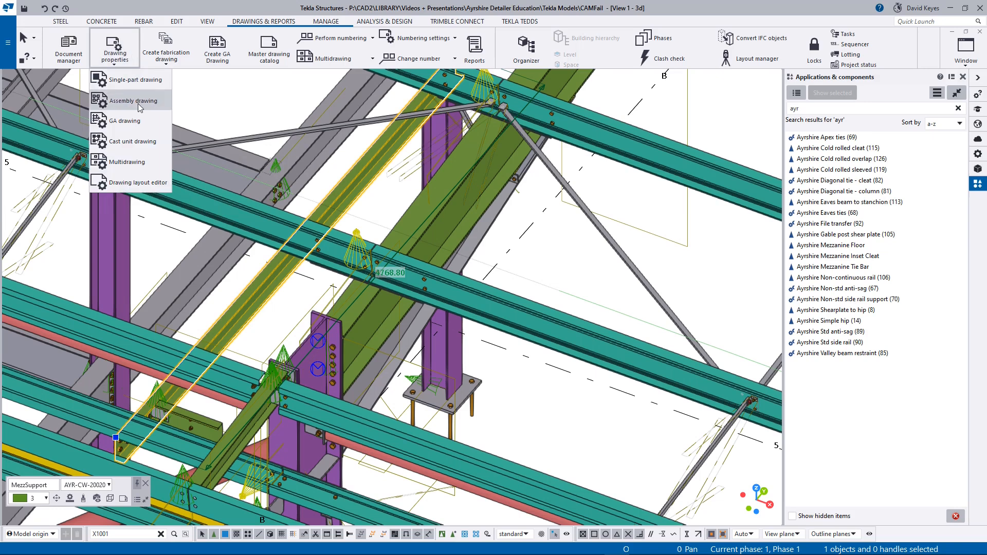
left_click(137, 102)
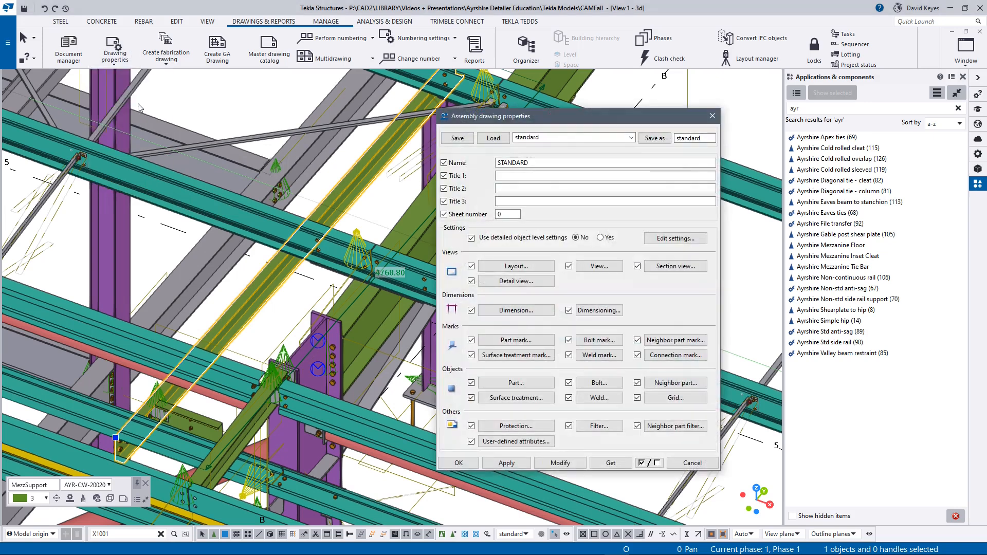
left_click(630, 137)
left_click_drag(632, 161, 635, 266)
left_click_drag(633, 265, 636, 228)
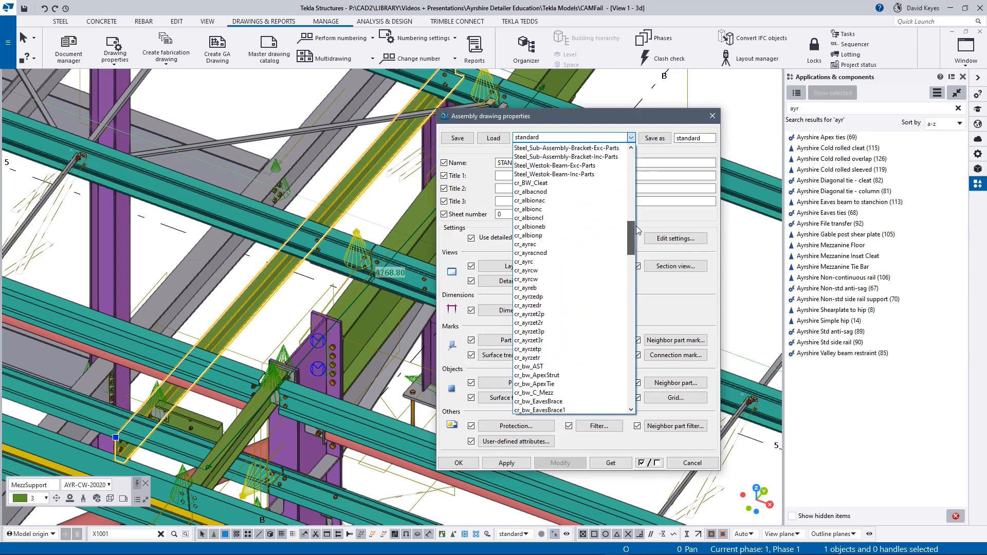
left_click(548, 271)
left_click(493, 138)
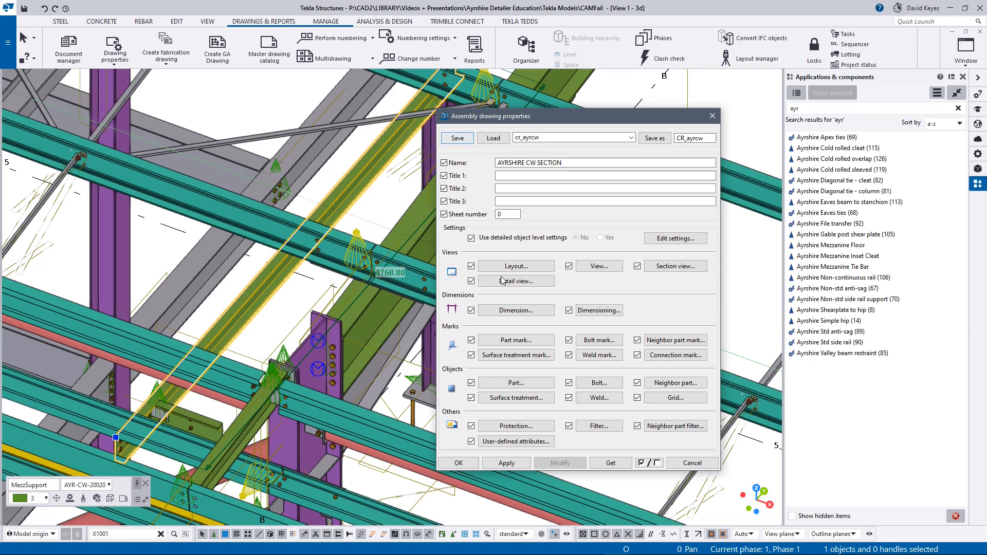
left_click(474, 464)
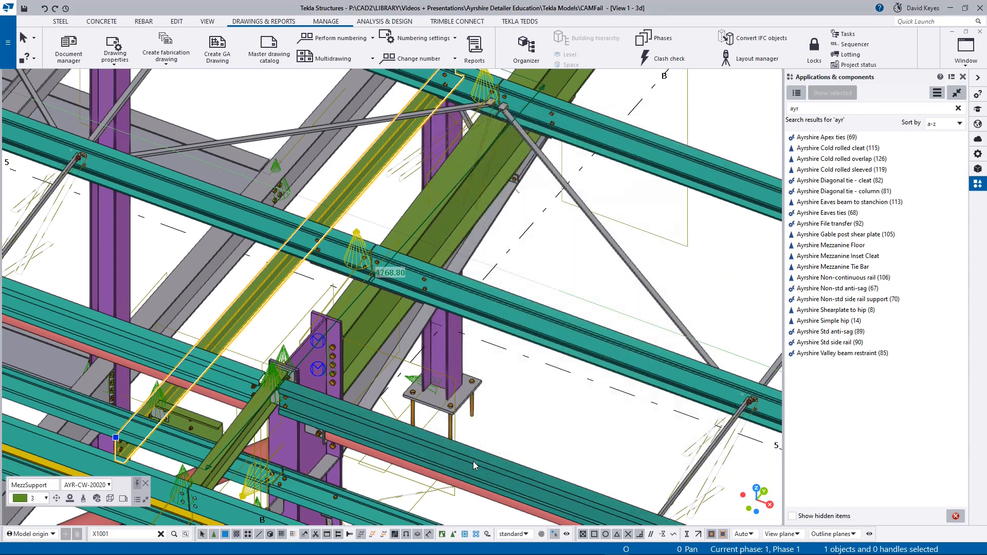
Step: Create an assembly drawing of only the X1001 MezzSupport from the applied settings, leaving out the M1187 single-part drawing
left_click(166, 66)
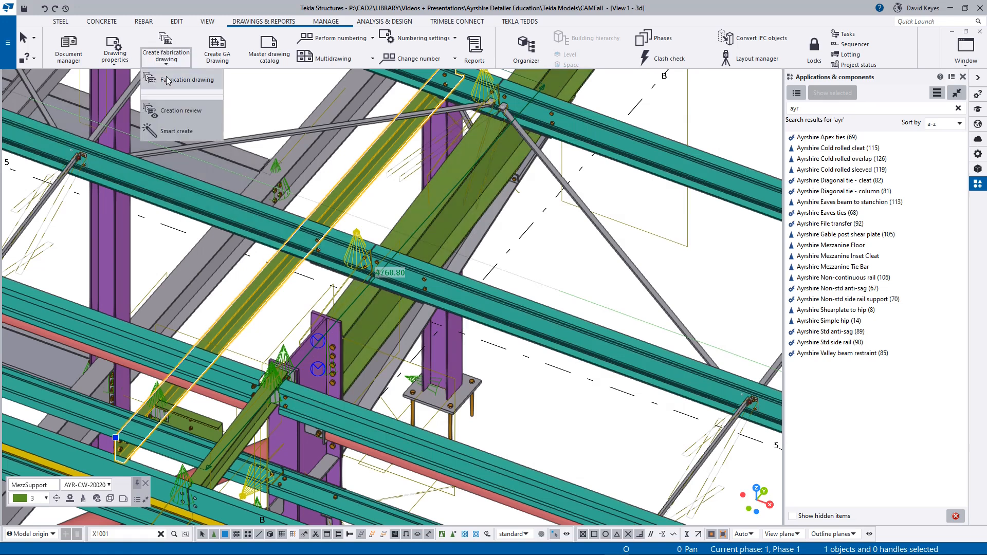
left_click(170, 80)
left_click(212, 222)
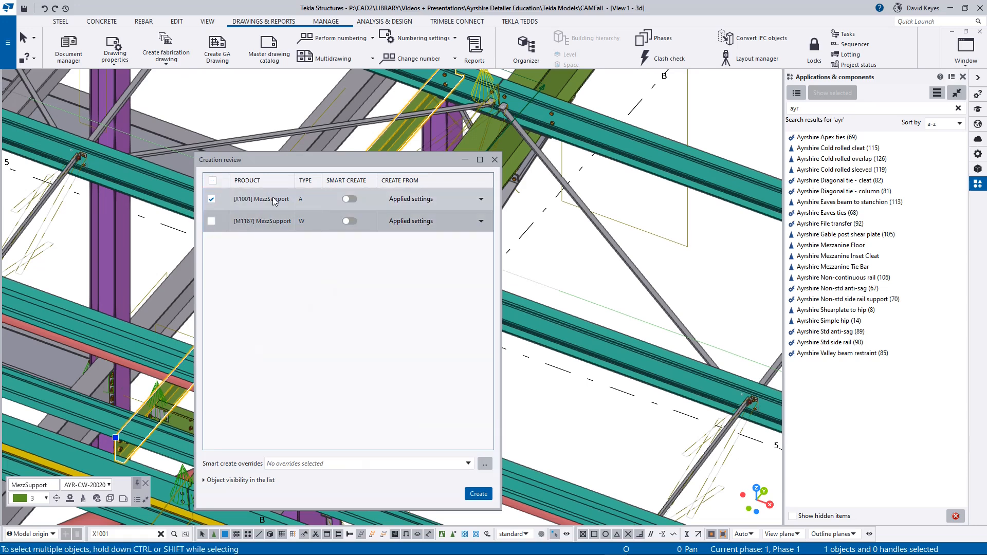
left_click(479, 495)
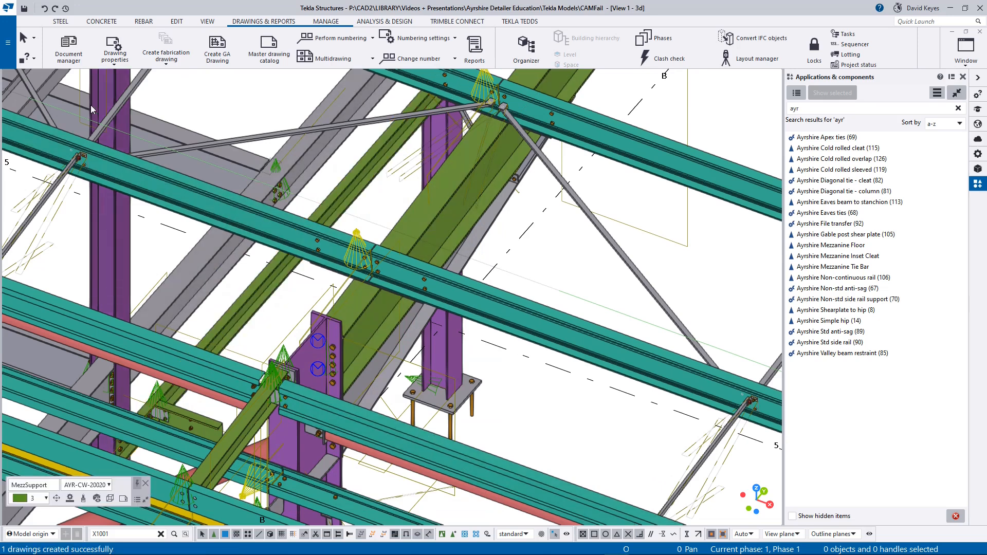
Step: Open the X1001 AYRSHIRE CW SECTION drawing, preview its print and output it as a PDF file
left_click(66, 45)
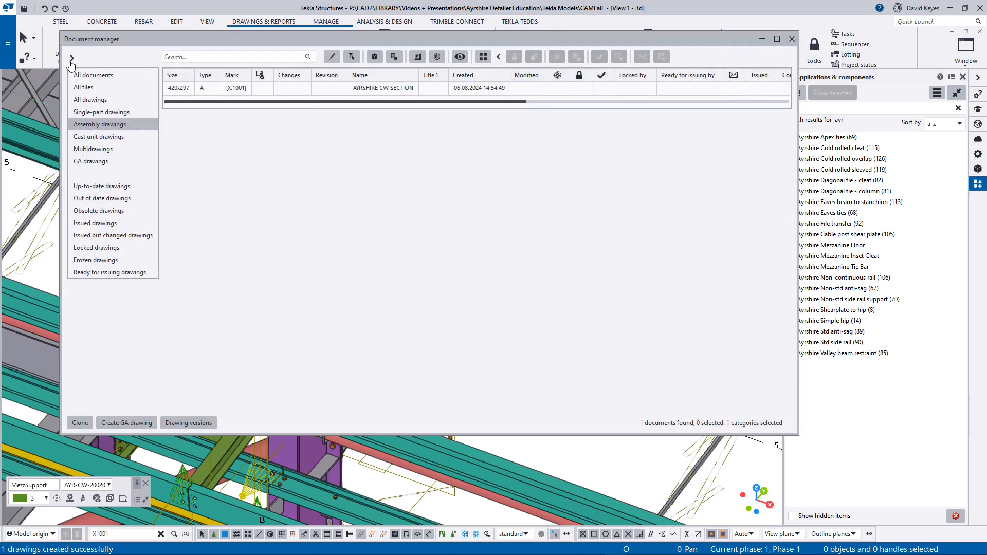
left_click(206, 88)
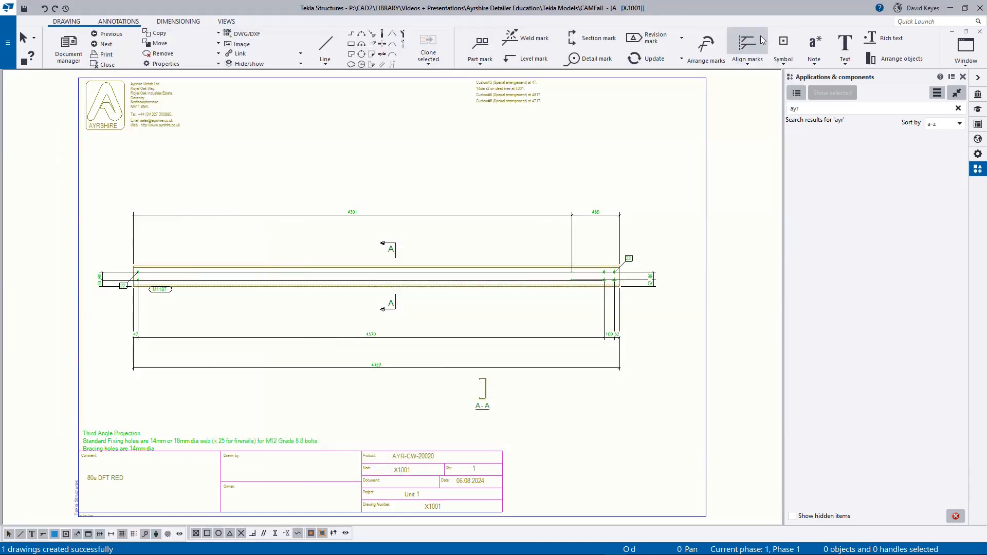
left_click(107, 55)
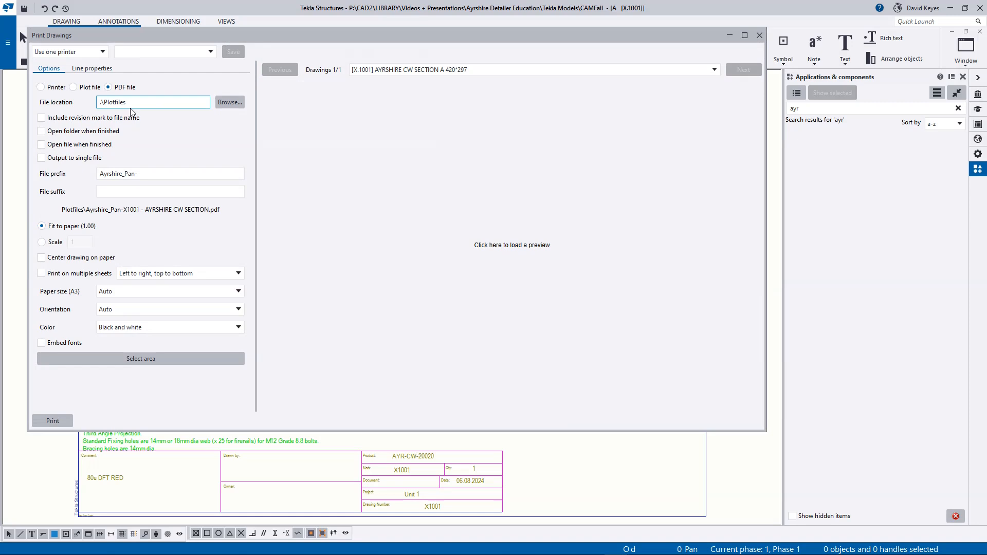
left_click(509, 265)
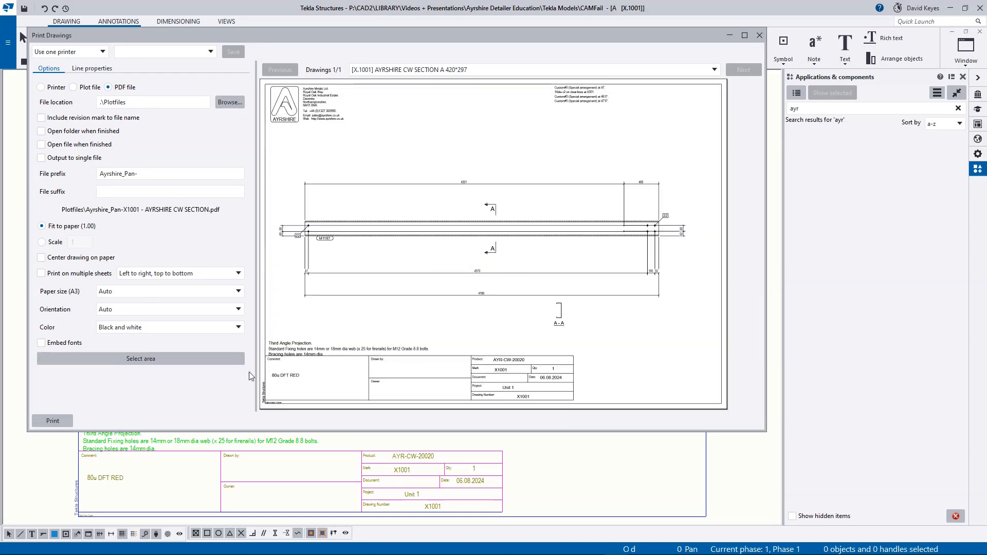
left_click(47, 420)
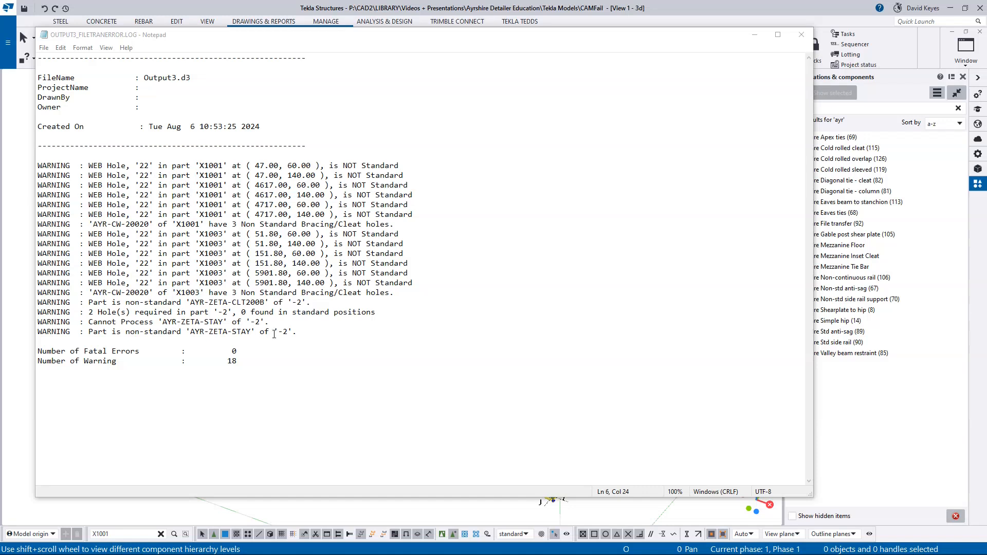
Step: Highlight the warnings for part '-2' at the end of the Output3 file transfer error log
left_click_drag(298, 332, 38, 304)
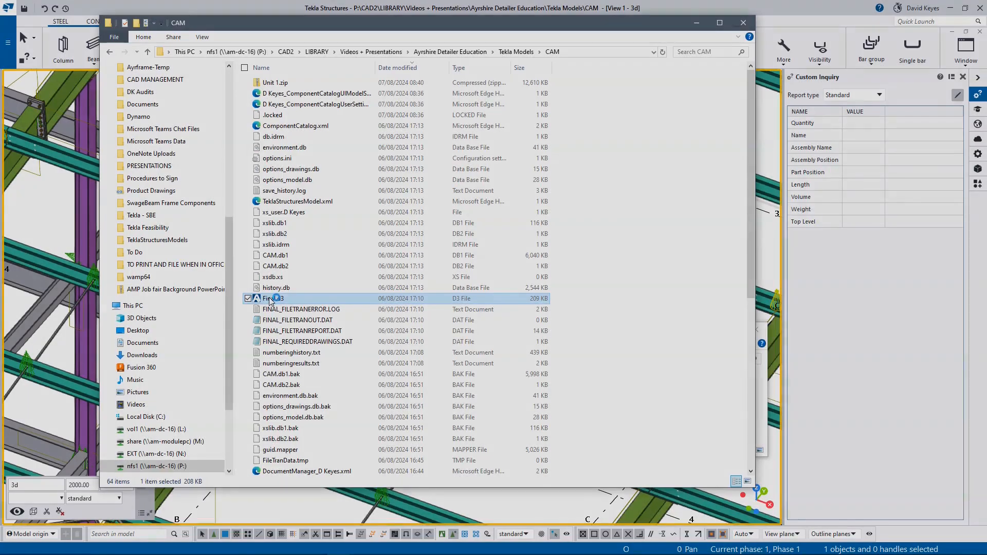
Step: Open Final.d3 from the CAM model folder in Ayrsuite, dismissing the import messages, and expand the detailing list of cleats
double_click(277, 294)
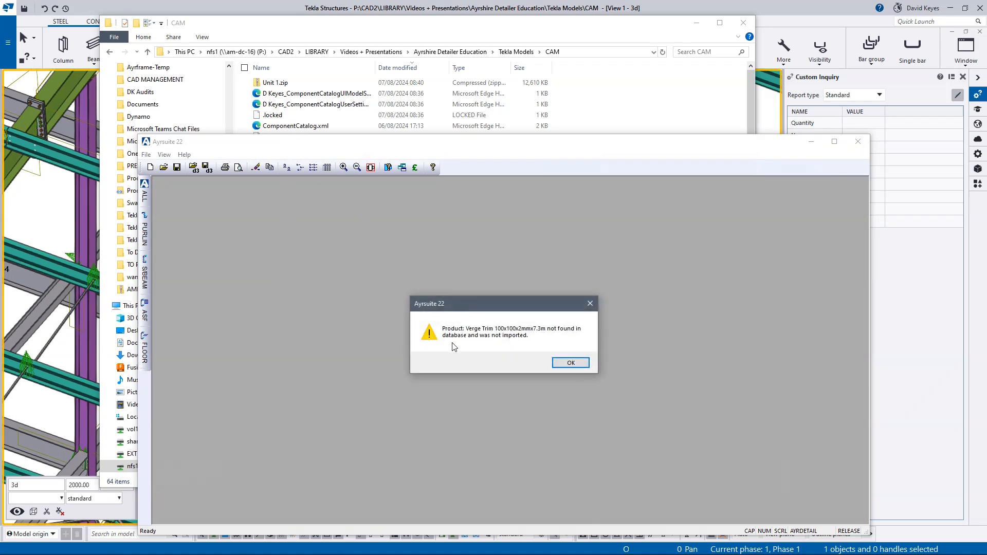
left_click(570, 363)
left_click(571, 362)
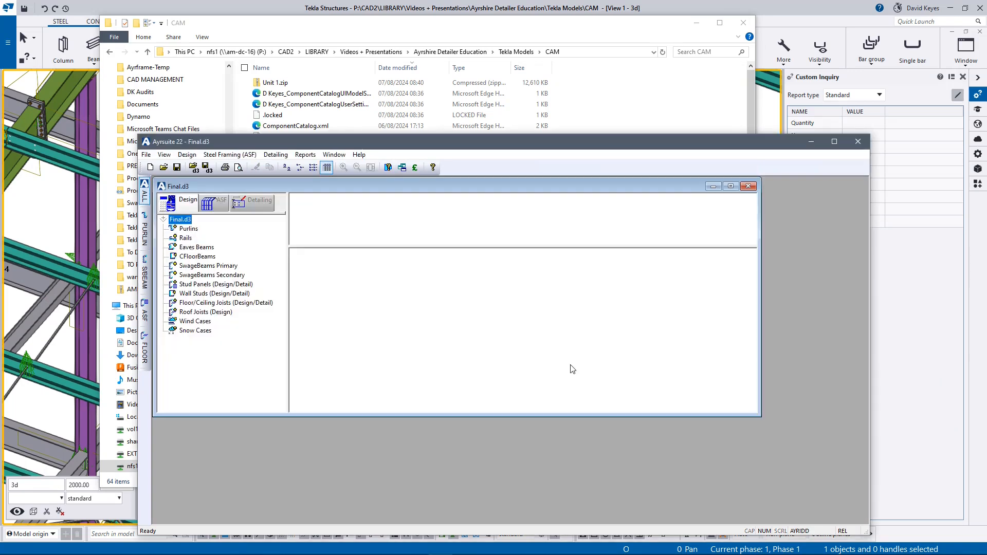
double_click(386, 186)
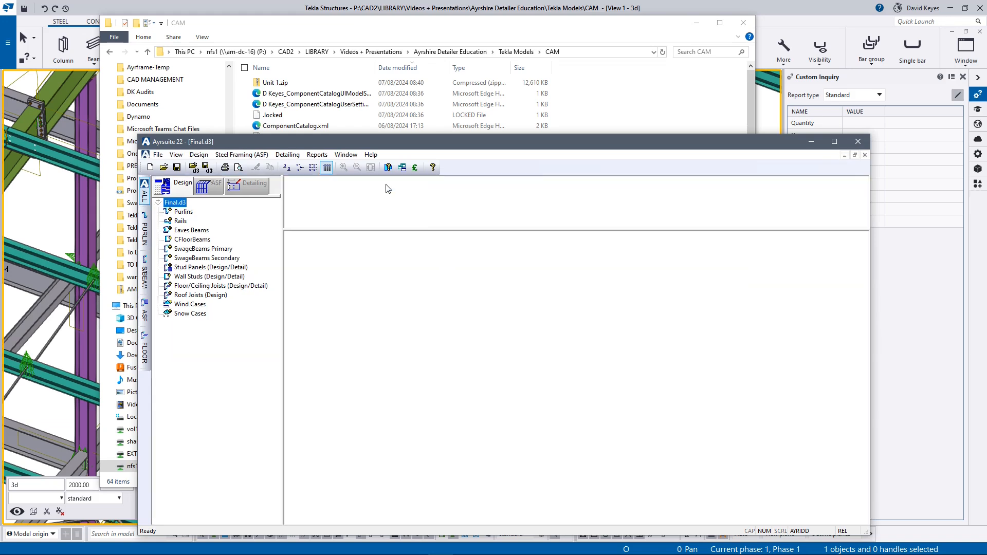
left_click(256, 189)
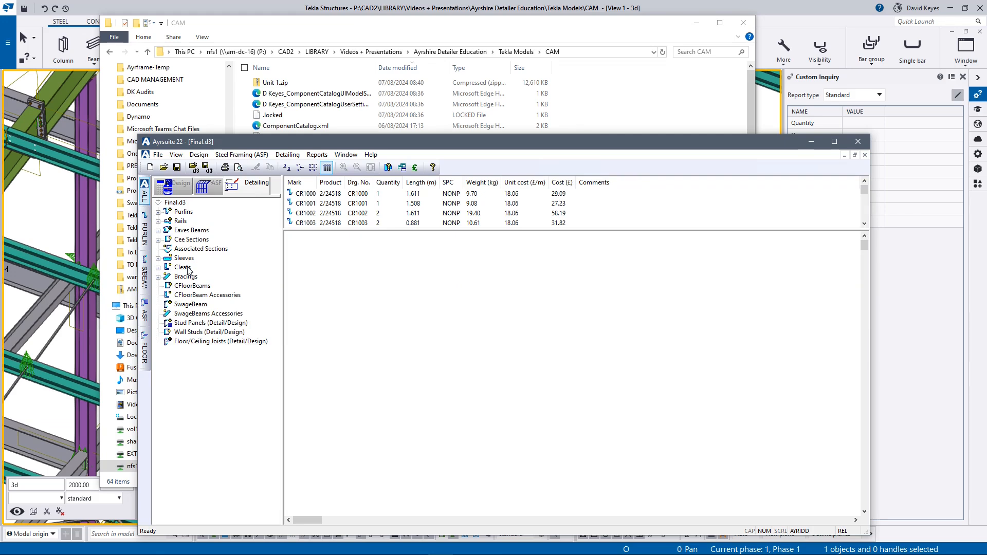
left_click(159, 278)
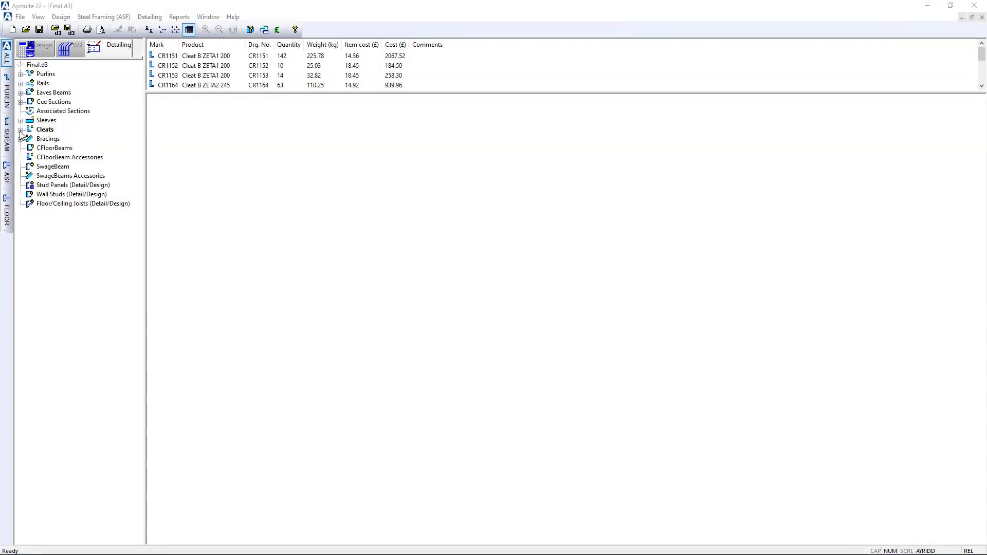
left_click(20, 130)
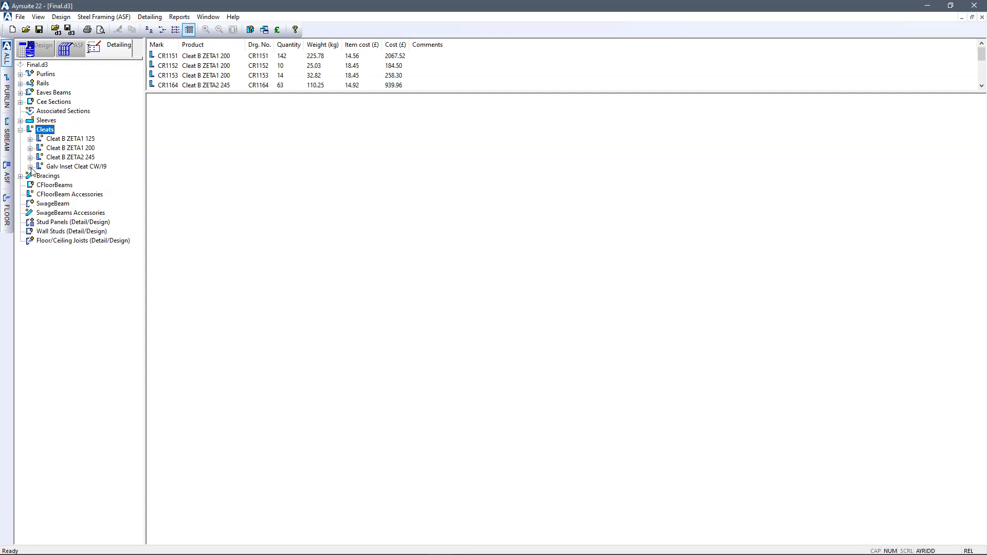
Step: Add a new cleat for section CW, size 200, named Galv Inset Cleat CW/I9, with a quantity of 5
right_click(50, 131)
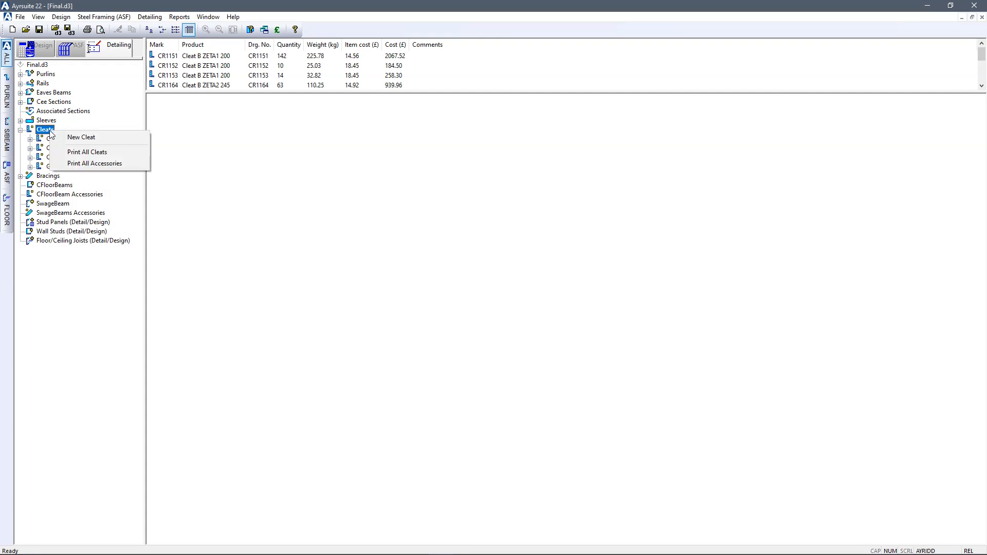
left_click(76, 137)
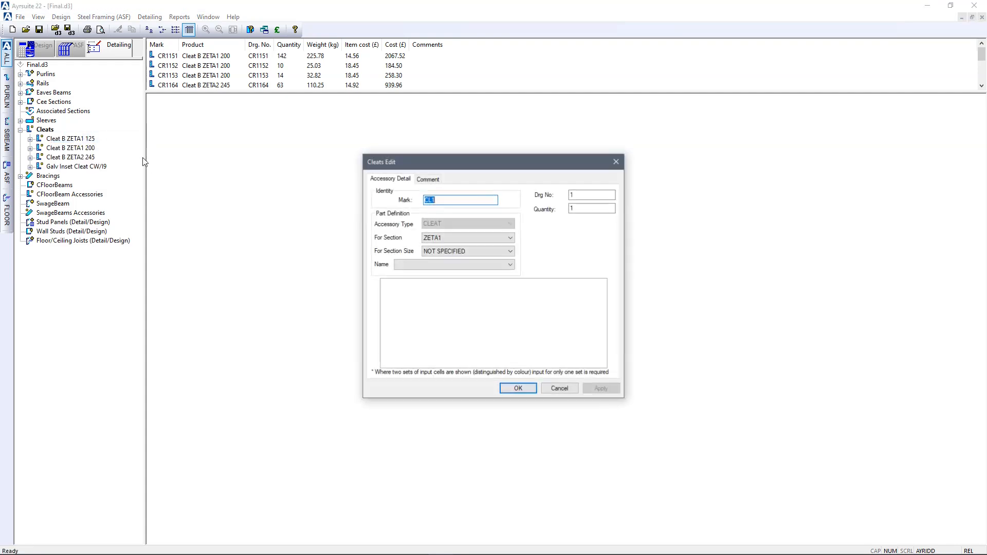
left_click(452, 239)
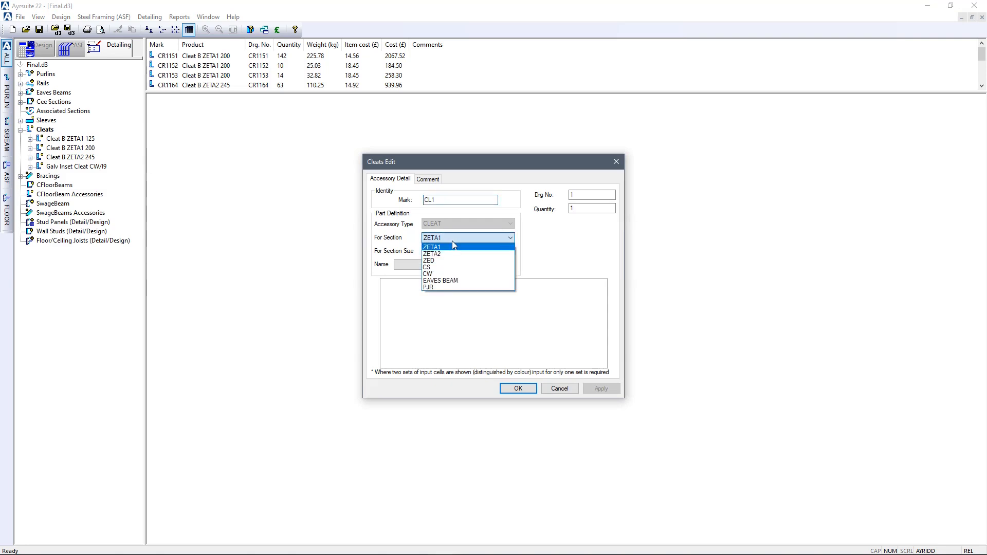
left_click(449, 273)
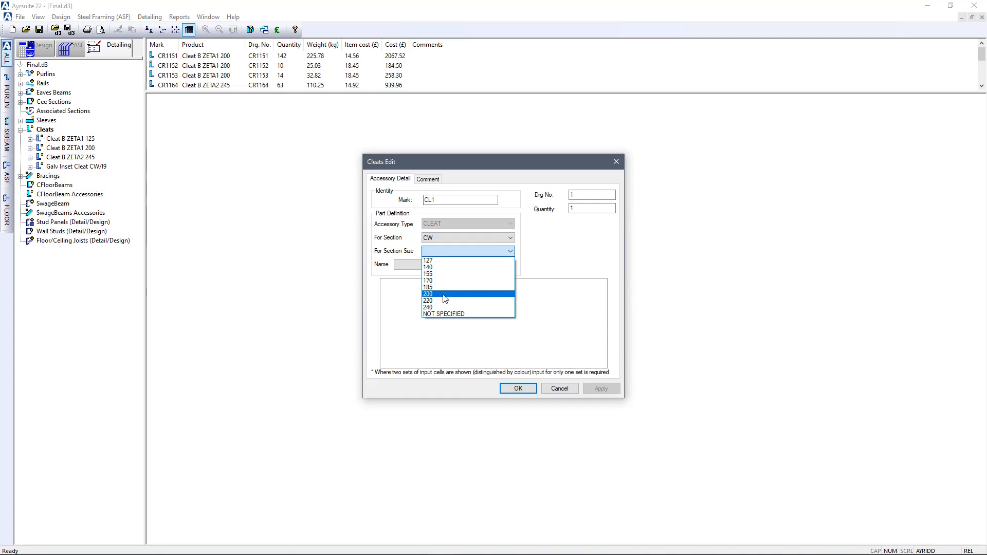
left_click(442, 294)
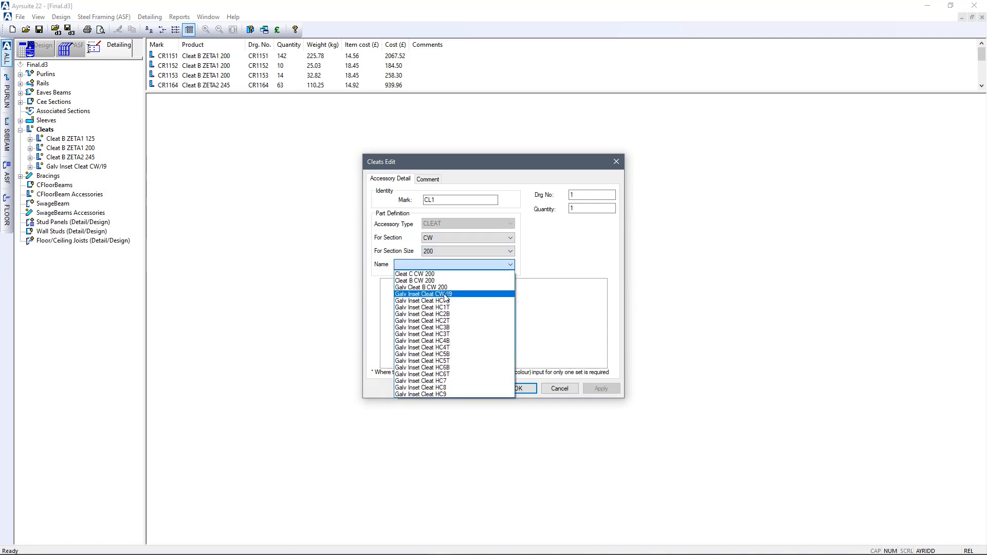
left_click(444, 295)
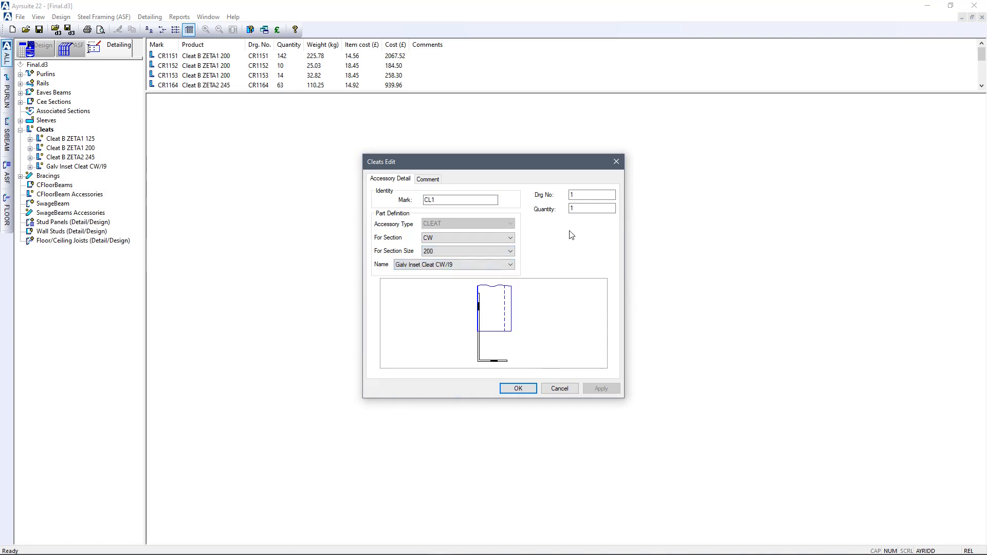
left_click_drag(588, 207, 564, 209)
type("5")
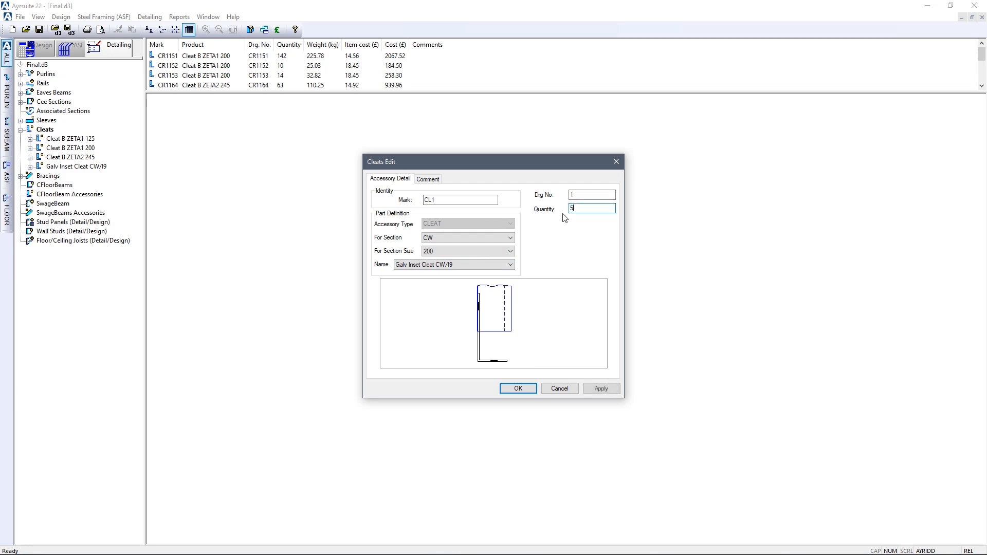
left_click(600, 388)
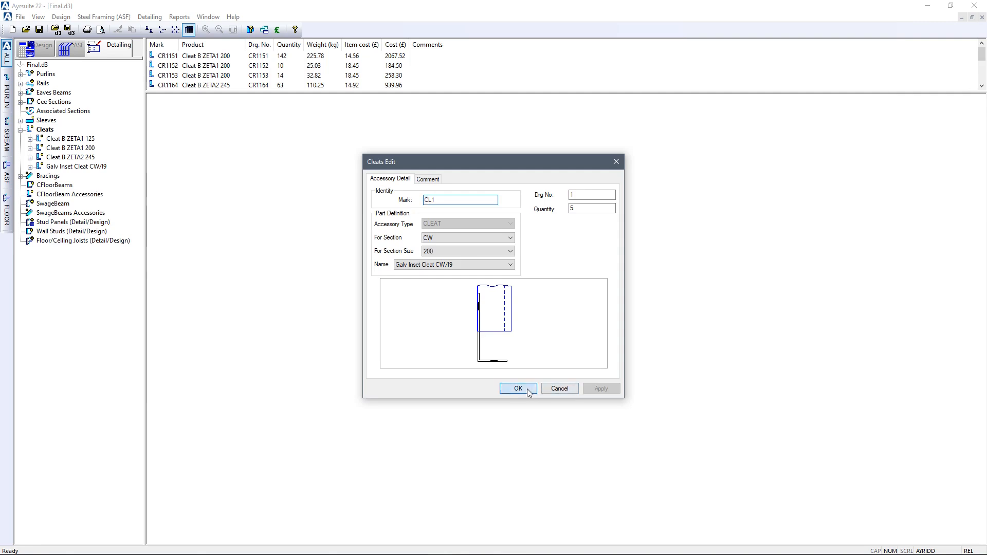
left_click(520, 388)
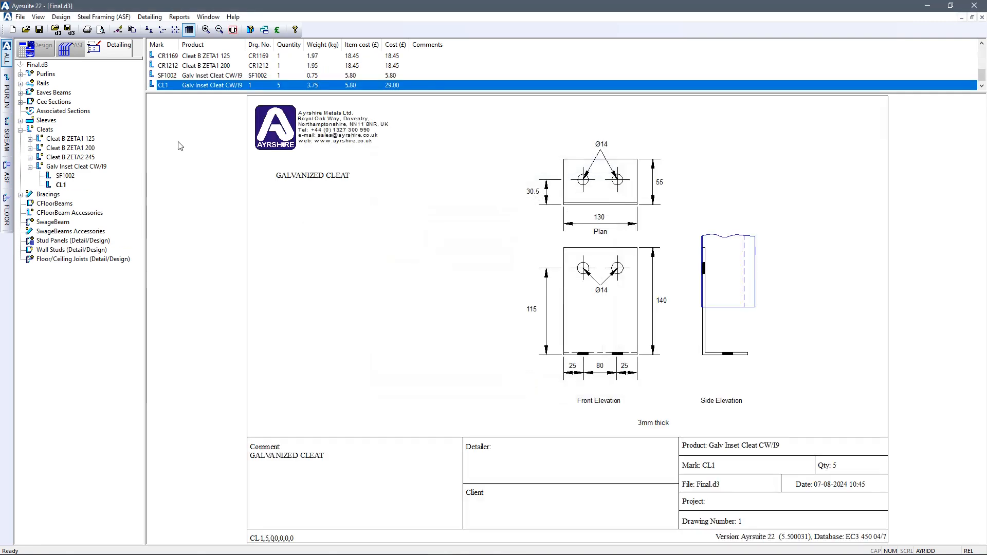
Step: Save the project under the new name Final+Cleats.amp in the CAM folder
left_click(21, 16)
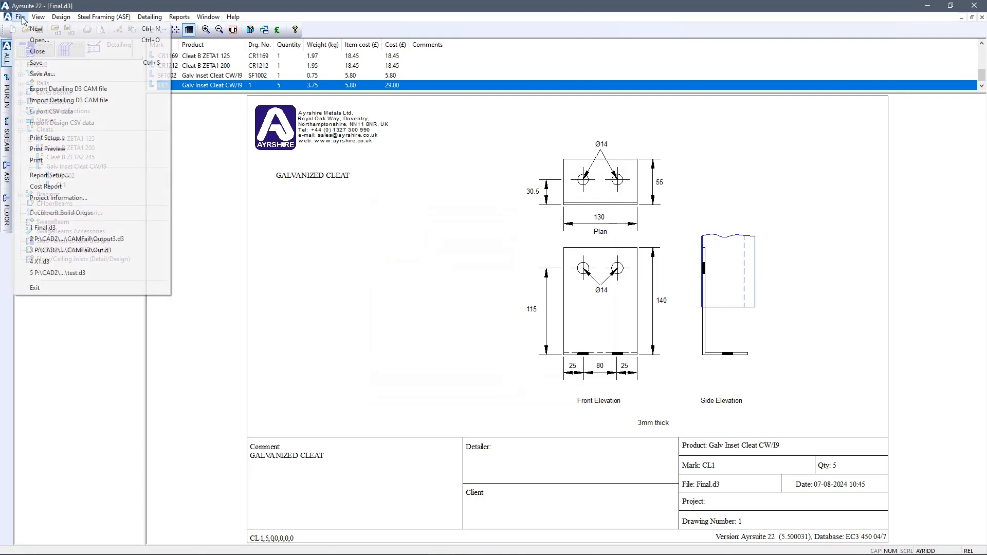
left_click(42, 75)
left_click(408, 371)
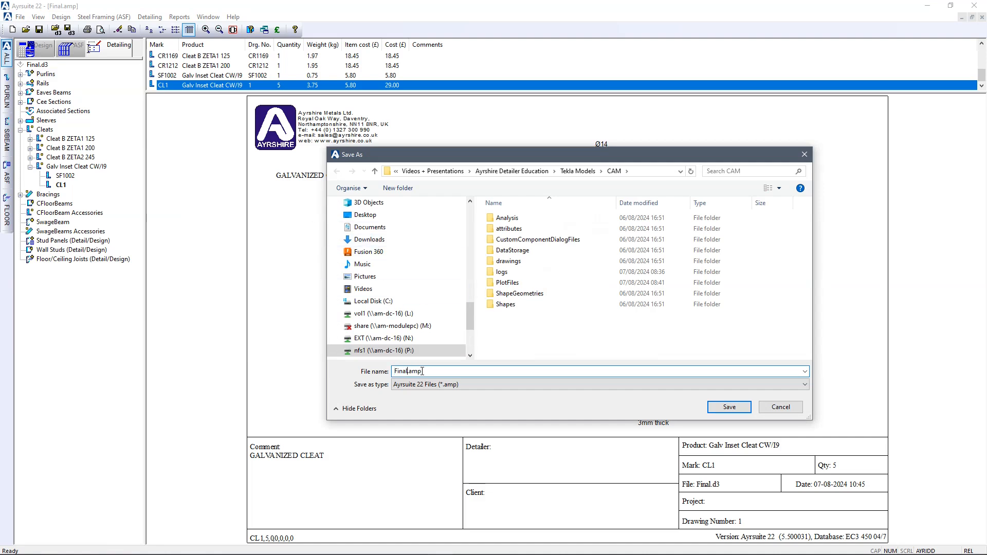
type("+Cleats")
left_click(723, 406)
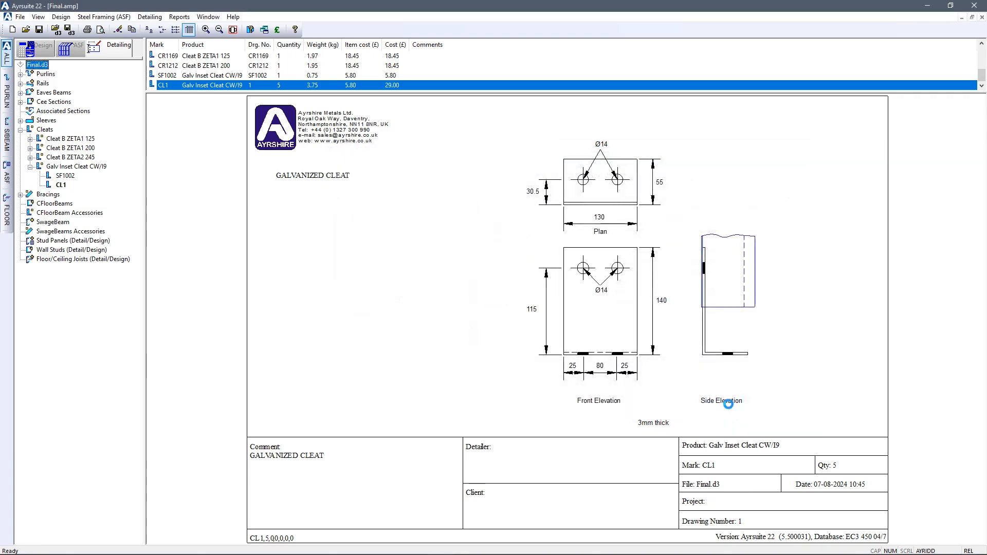